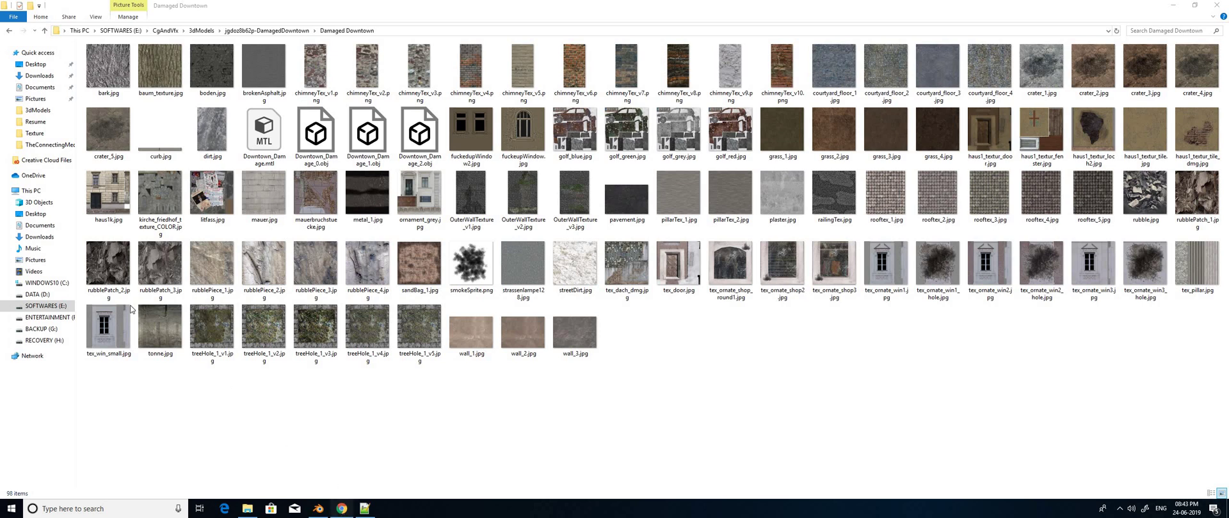
Step: Switch to the Google Drive preview of the Damaged Downtown archive
left_click(342, 508)
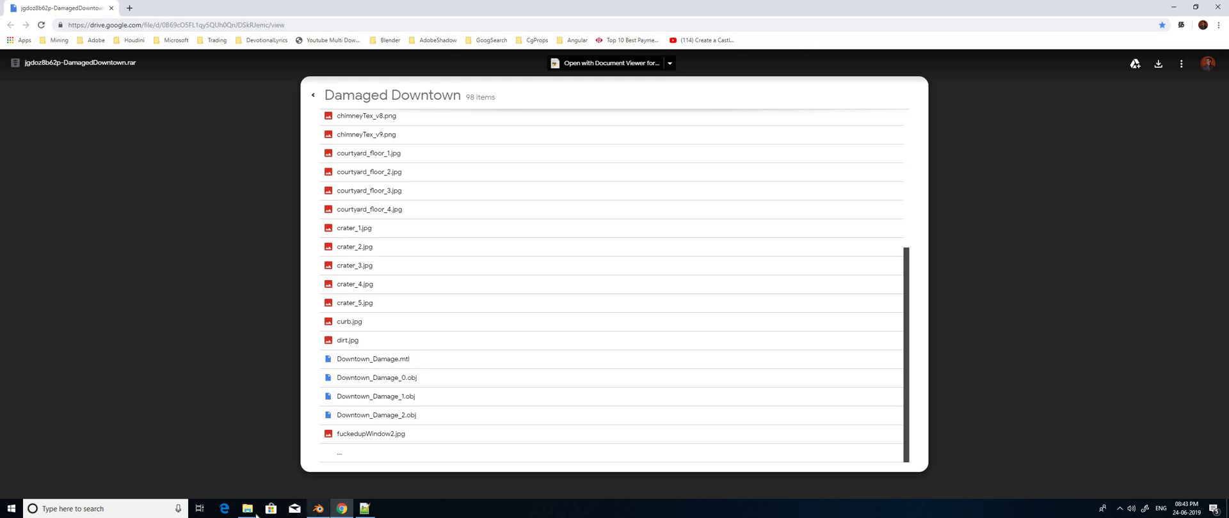
Step: Return from the Drive archive to the extracted Damaged Downtown folder in File Explorer
key("alt+Tab")
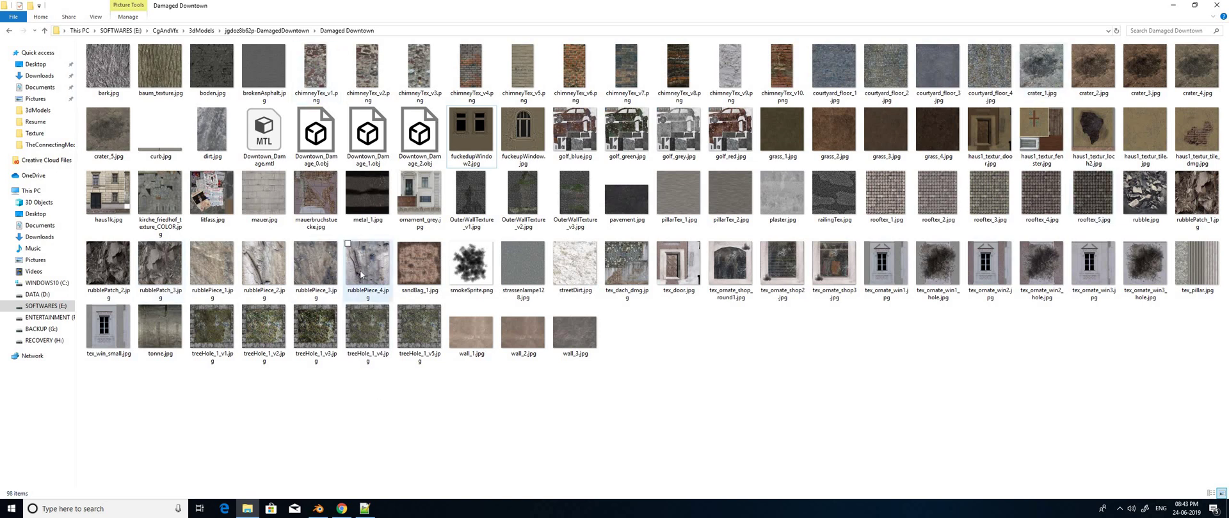
Step: In Blender, delete the default cube from the scene
left_click(318, 510)
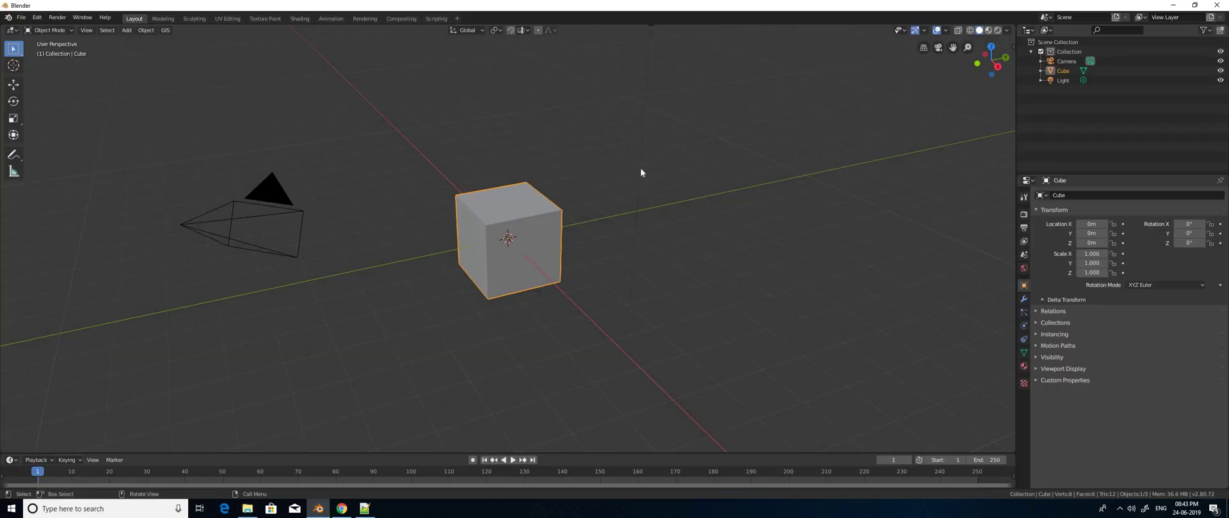
scroll(640, 169, "down", 3)
middle_click_drag(614, 170, 637, 246)
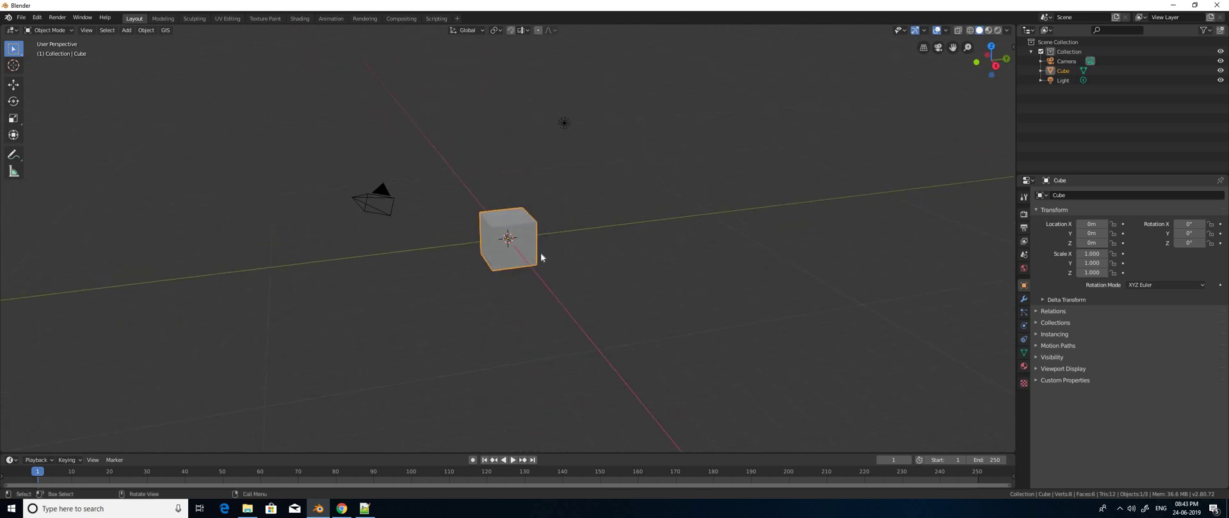
scroll(540, 253, "up", 2)
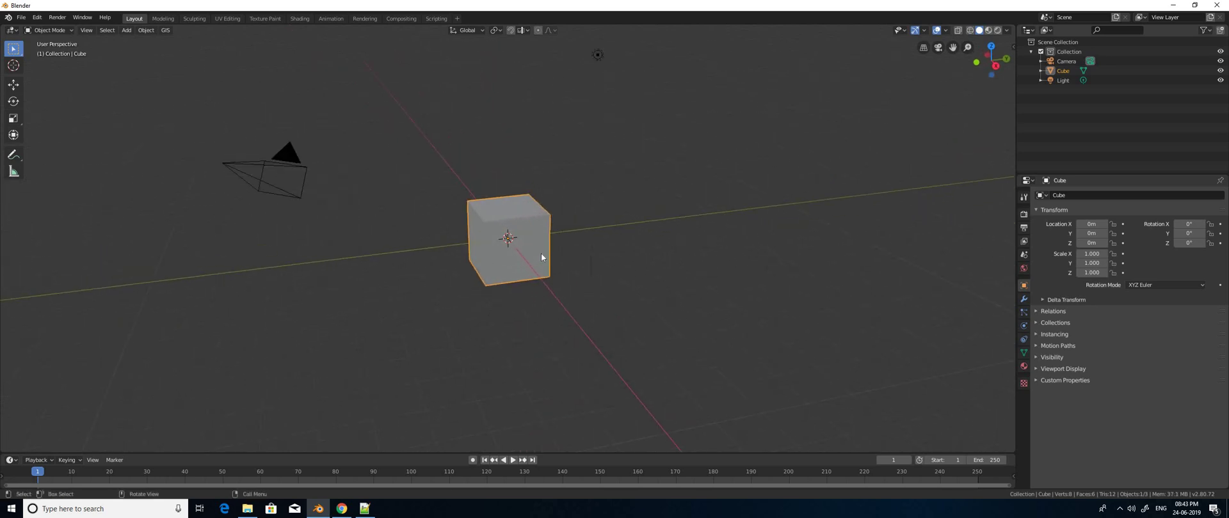
key("x")
key("Return")
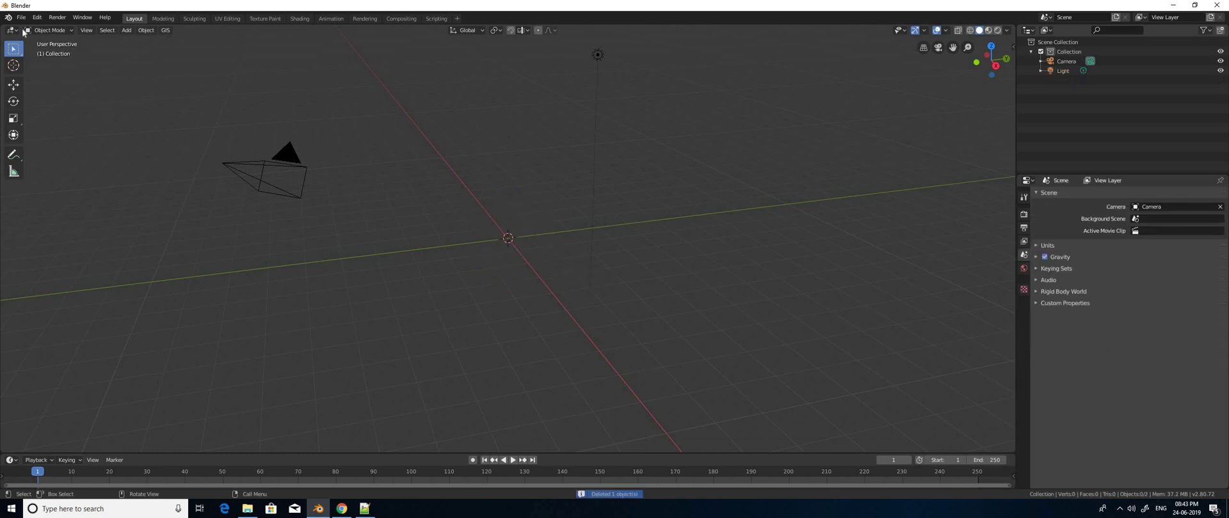
Step: Start a Wavefront (.obj) import from the File > Import menu
left_click(21, 17)
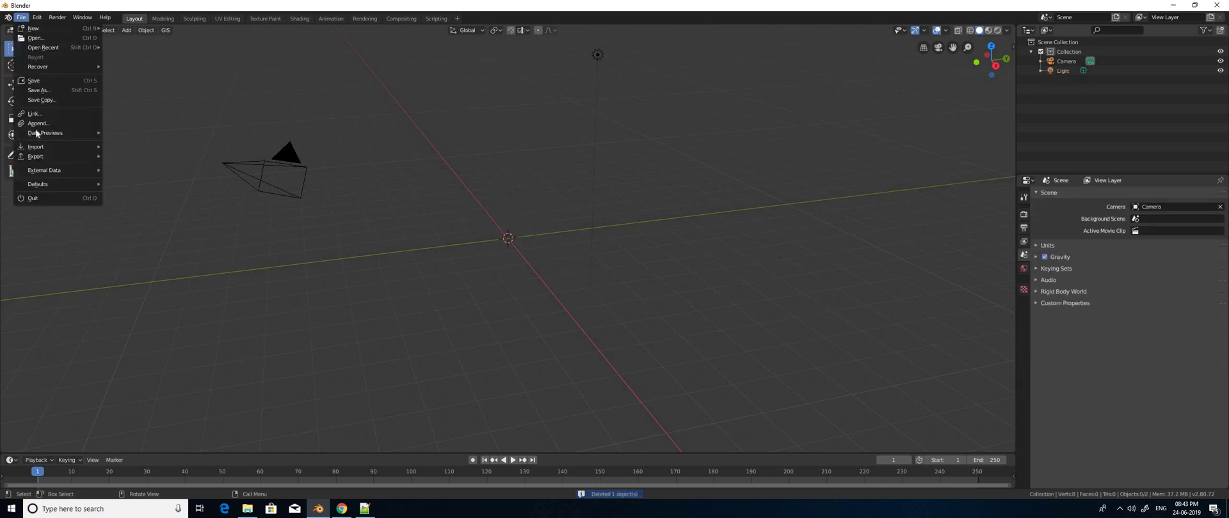
mouse_move(58, 147)
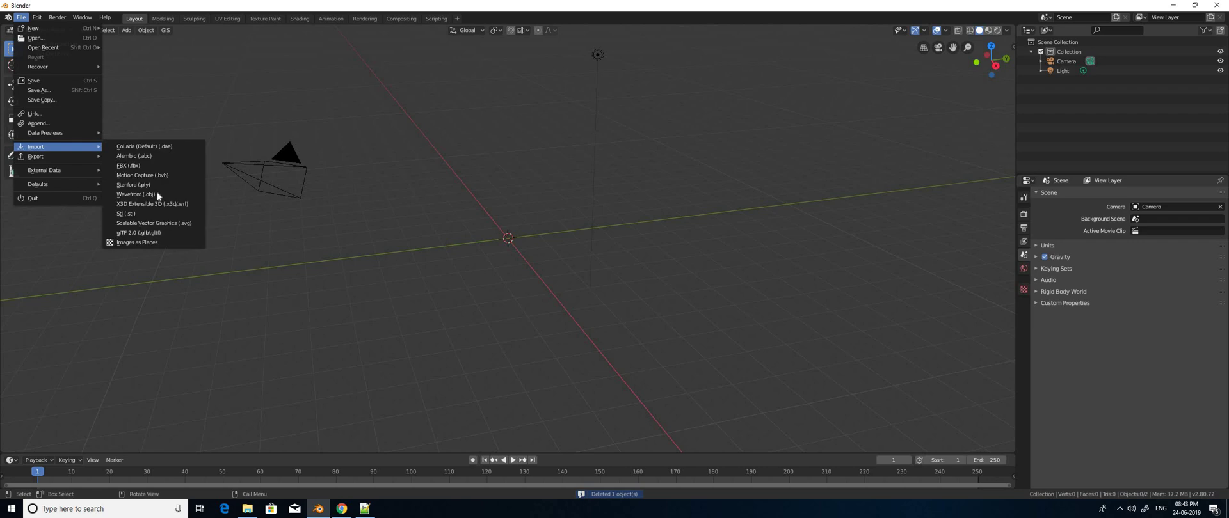
left_click(159, 194)
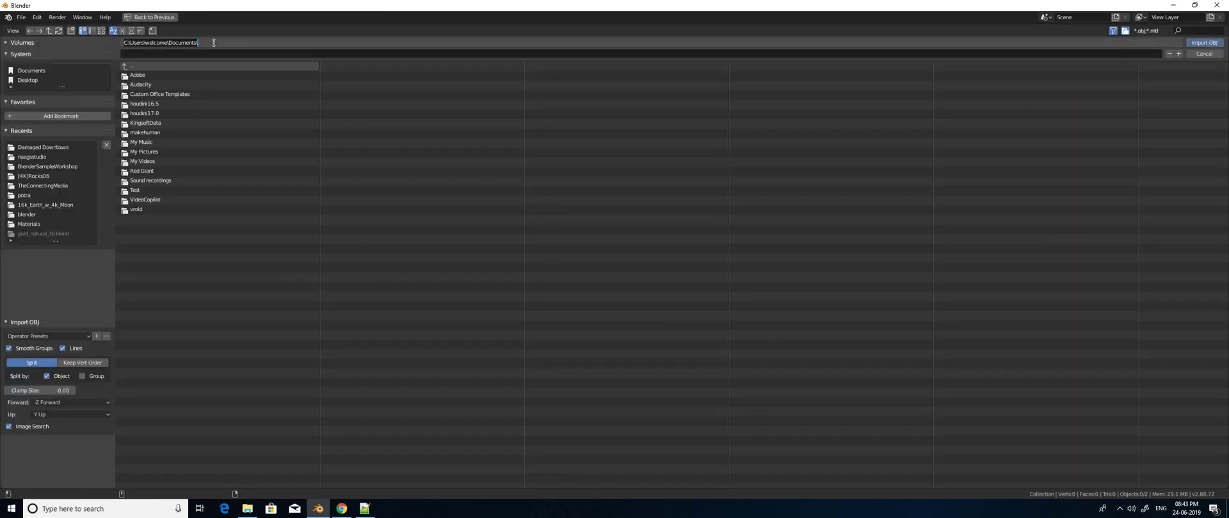
Step: Import Downtown_Damage_2.obj from the pasted Damaged Downtown folder path
type("E:\\CgAndVfx\\3dModels\\jgdoz8b62p-DamagedDowntown\\Damaged Downtown")
key("Return")
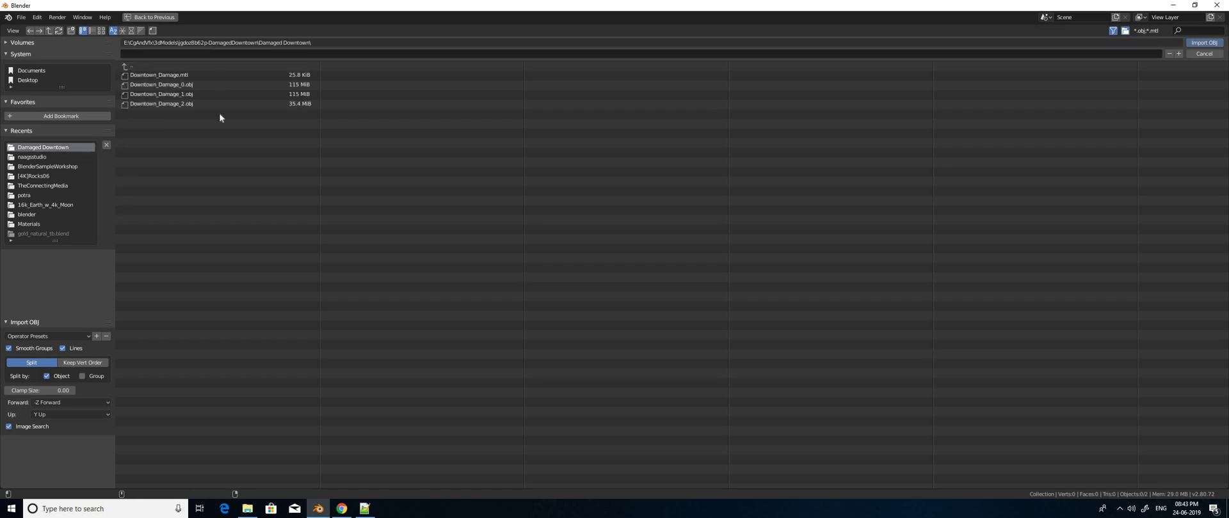
left_click(165, 106)
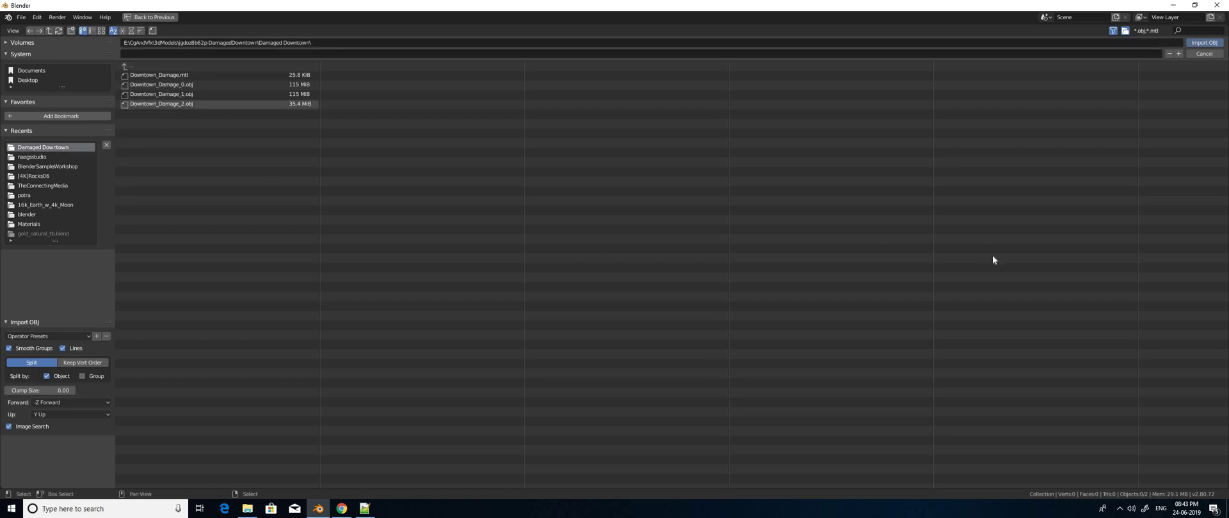
left_click(1202, 44)
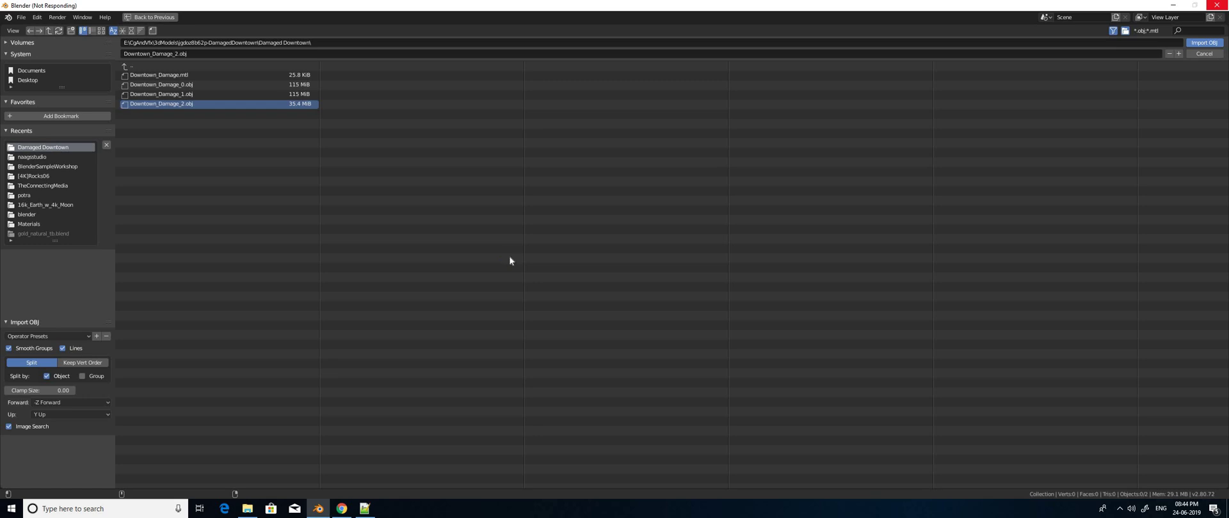
Step: Orbit to a side view of the town and switch the viewport to LookDev shading
scroll(508, 256, "down", 8)
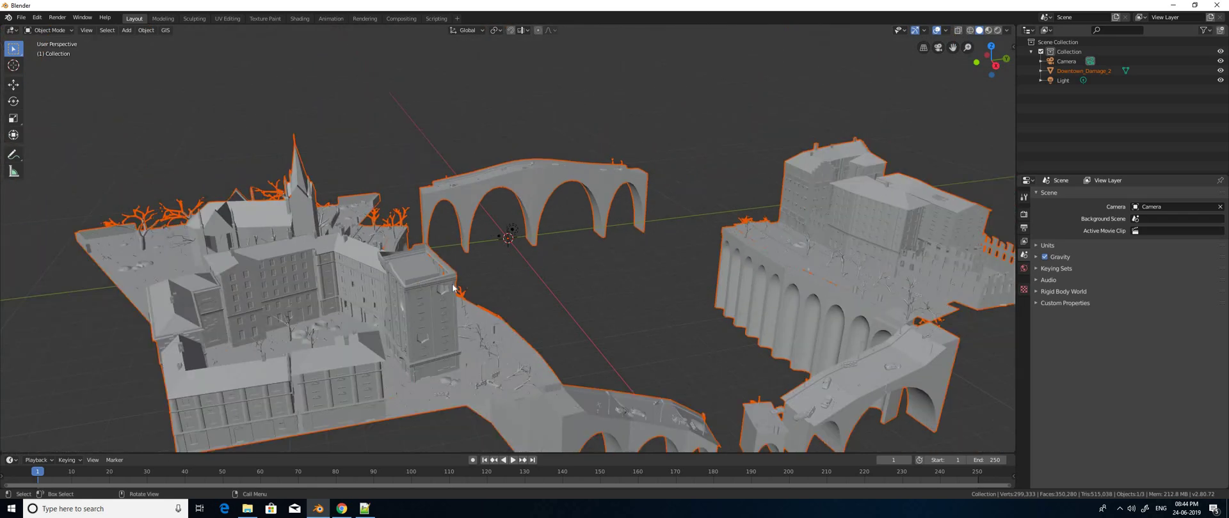
scroll(453, 288, "down", 3)
middle_click_drag(485, 252, 989, 33)
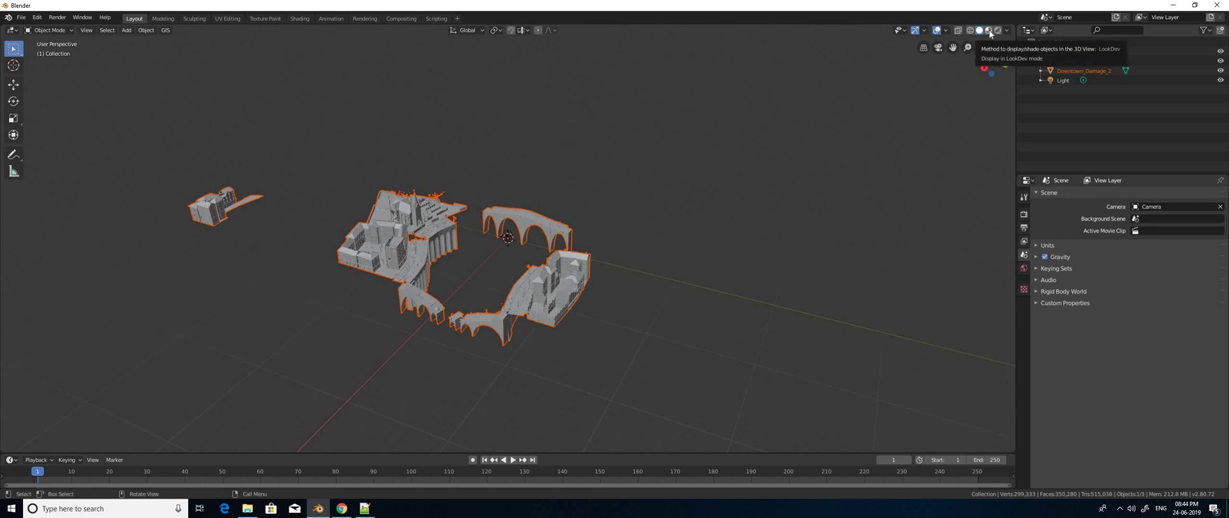
left_click(989, 30)
Step: Orbit around the still-untextured white town, then bring File Explorer to the front
scroll(592, 293, "up", 5)
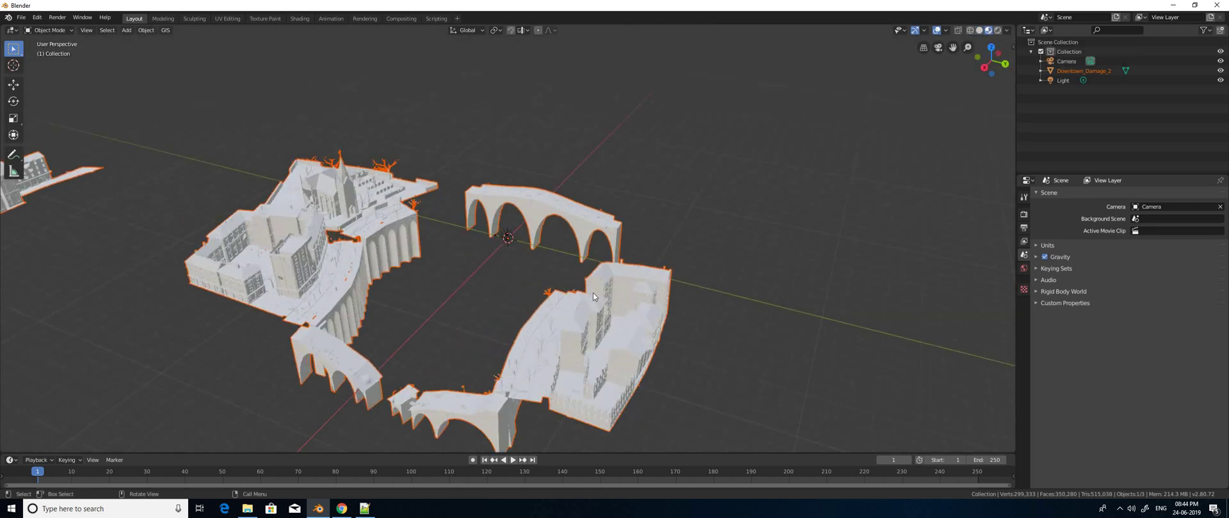
mouse_move(590, 278)
middle_mouse_down()
mouse_move(349, 285)
mouse_move(365, 340)
mouse_move(472, 353)
mouse_move(517, 274)
mouse_move(602, 281)
middle_mouse_up()
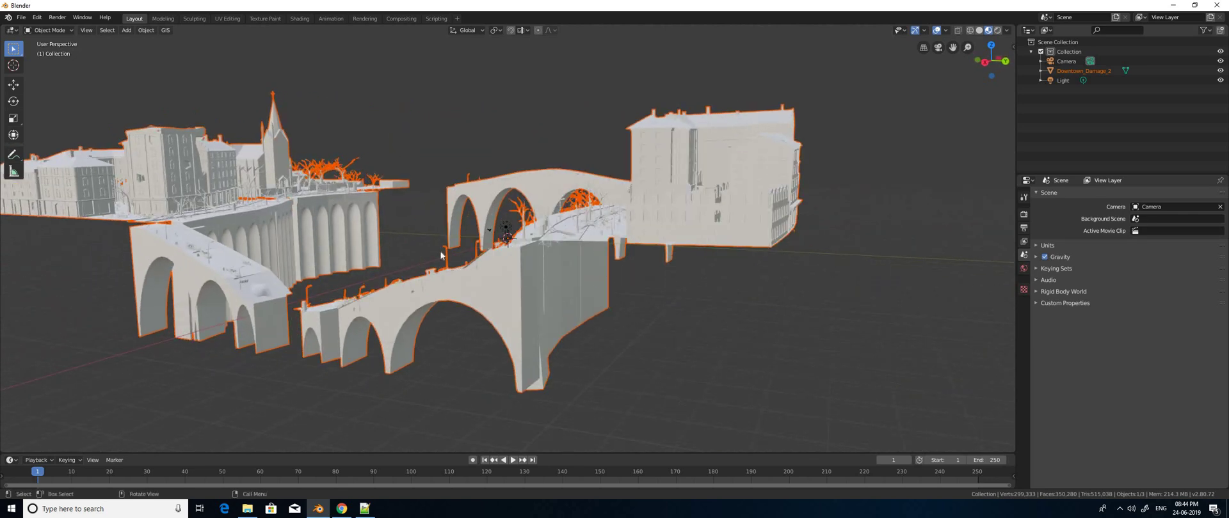
scroll(105, 228, "down", 3)
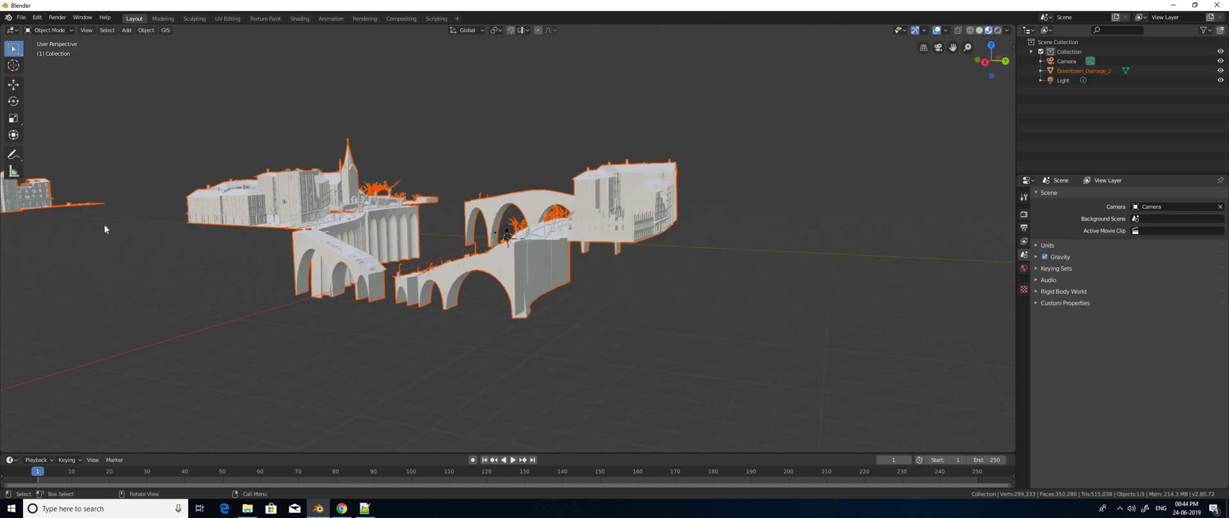
scroll(105, 228, "down", 2)
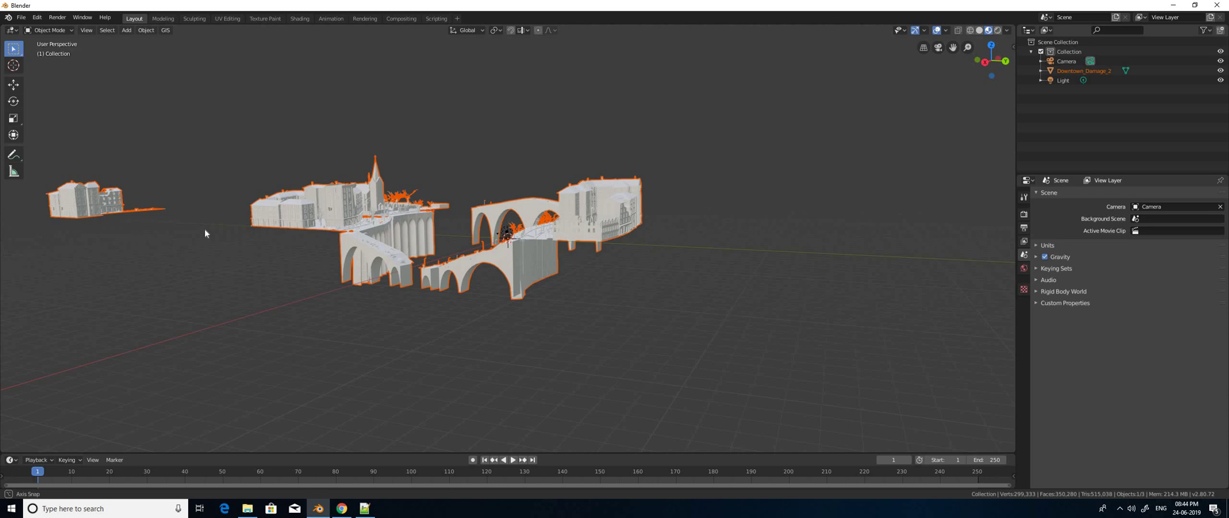
middle_click_drag(254, 229, 343, 324)
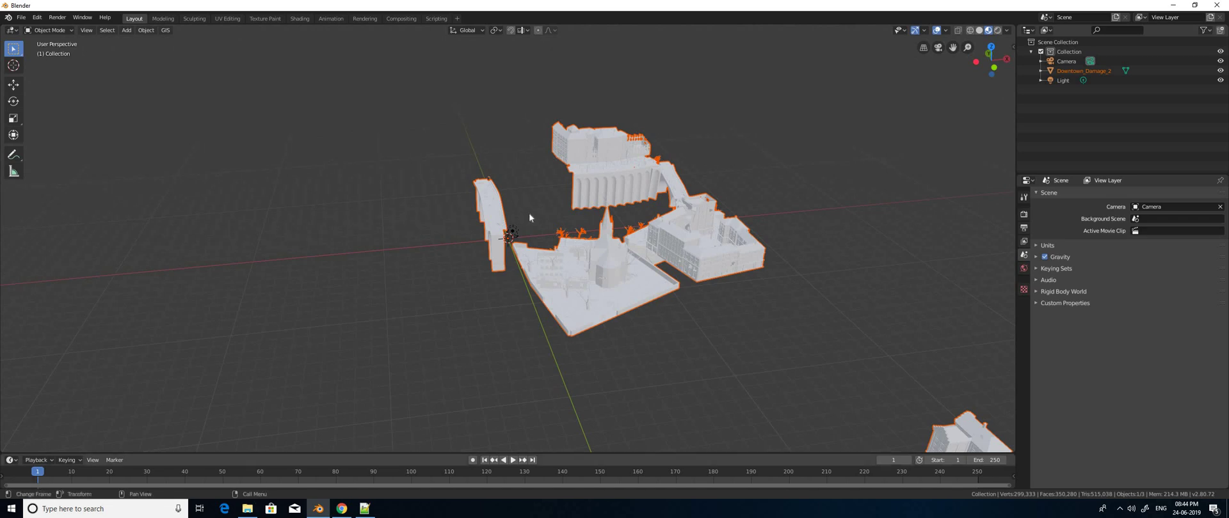
left_click(247, 509)
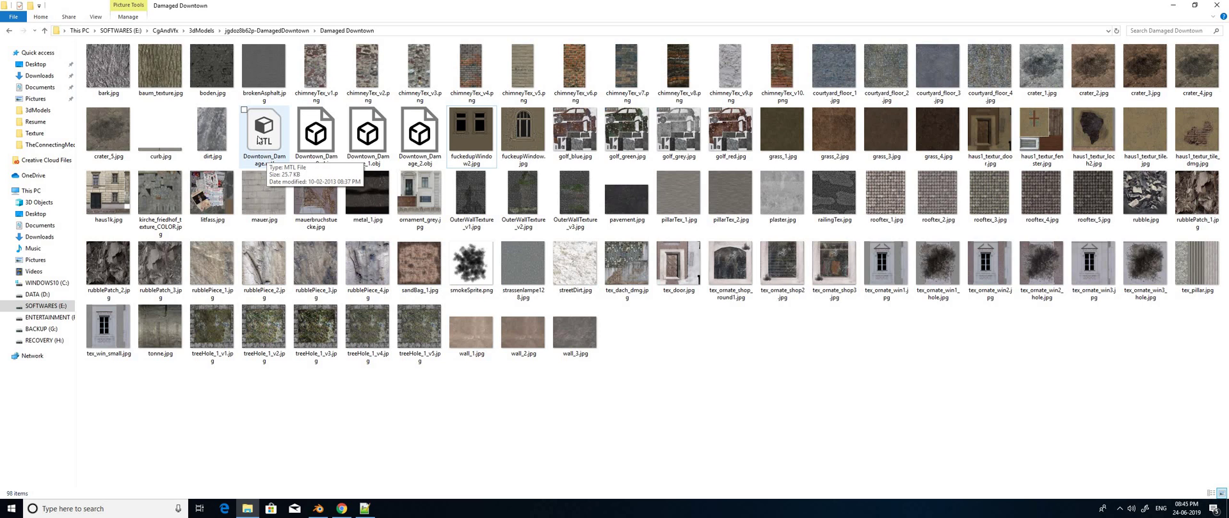
Step: Bring up the editing options for Downtown_Damage.mtl in File Explorer
right_click(259, 137)
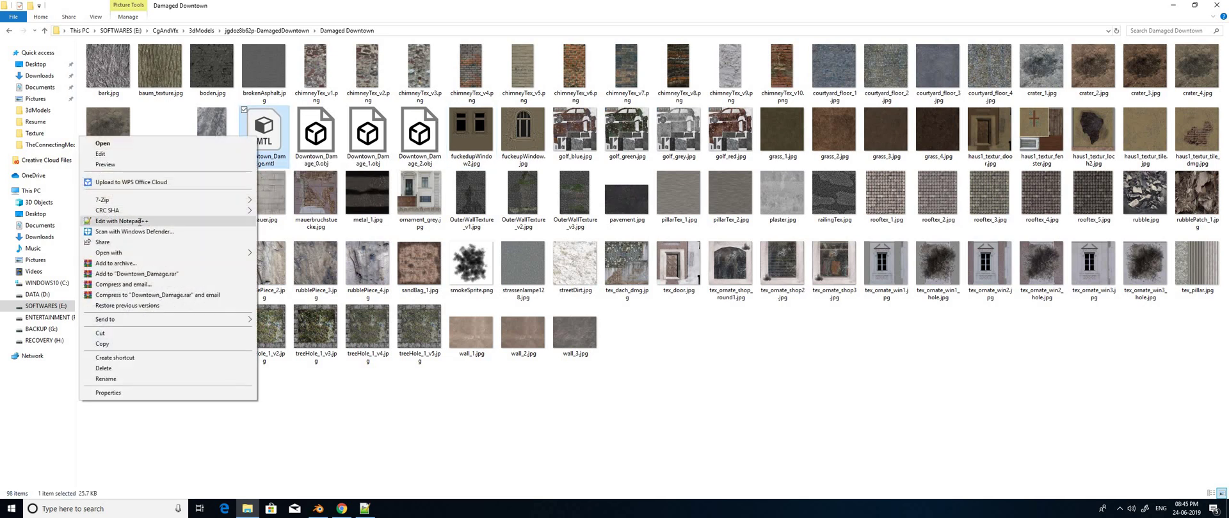
Step: Open Downtown_Damage.mtl in Notepad++ and scroll through its newmtl and map_Kd texture entries
left_click(137, 222)
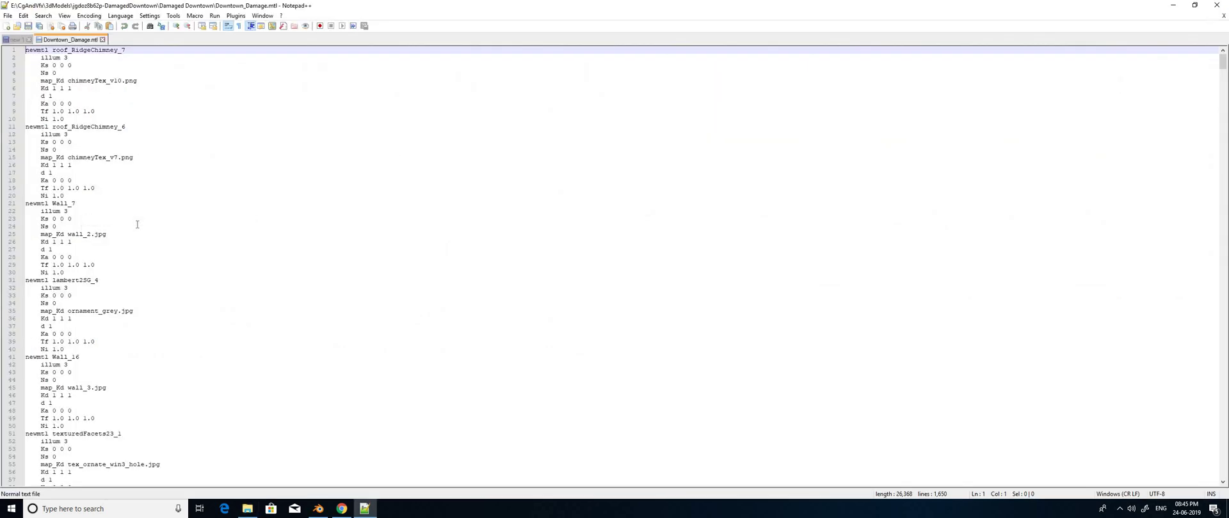
scroll(137, 224, "down", 16)
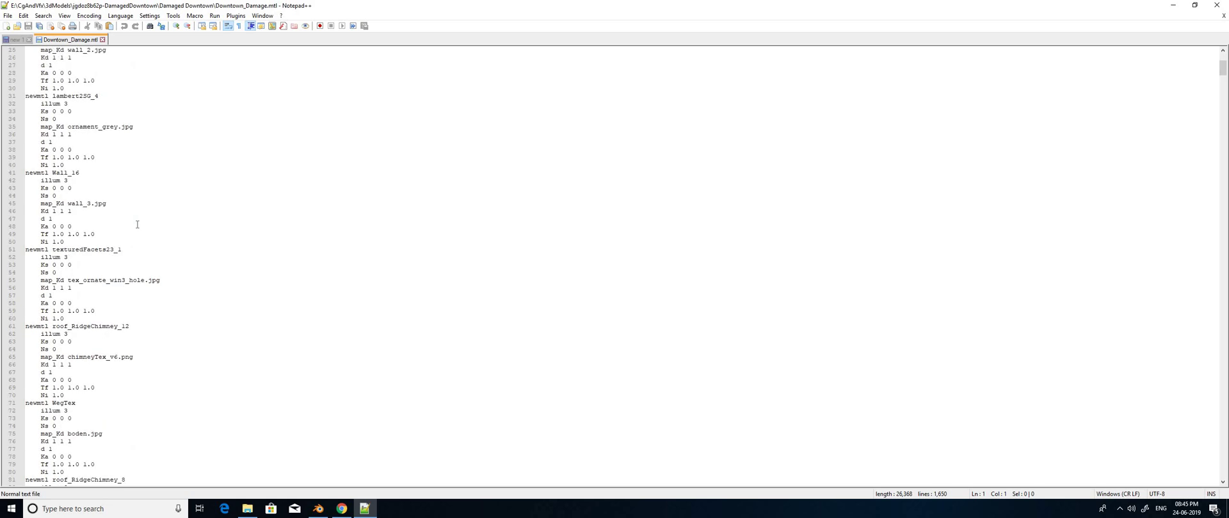
scroll(137, 224, "down", 3)
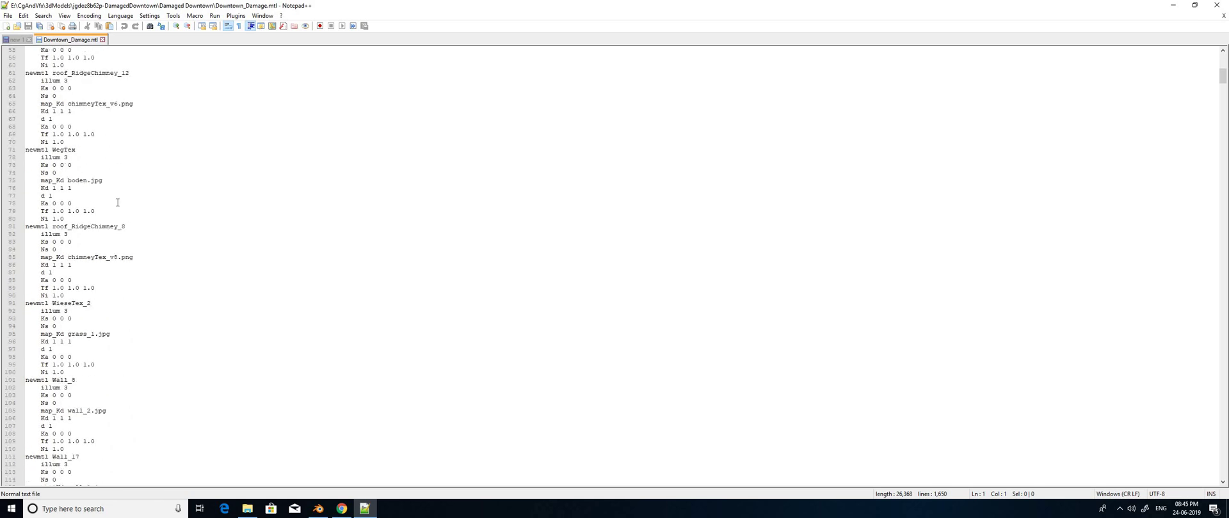
scroll(158, 259, "down", 5)
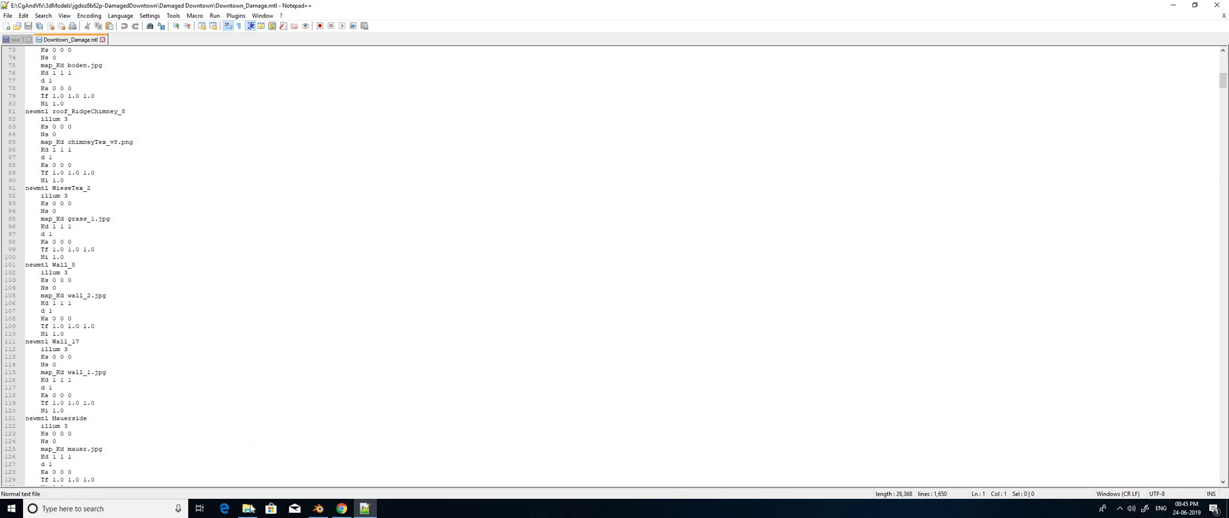
Step: Back in File Explorer, open Downtown_Damage_2.obj in Notepad++
key("alt+Tab")
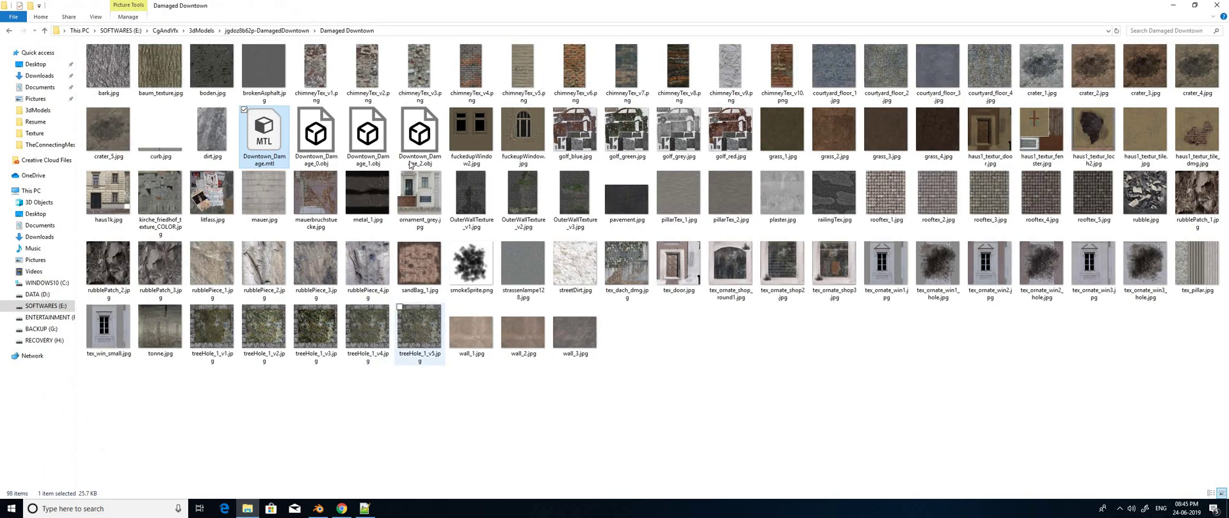
left_click(416, 130)
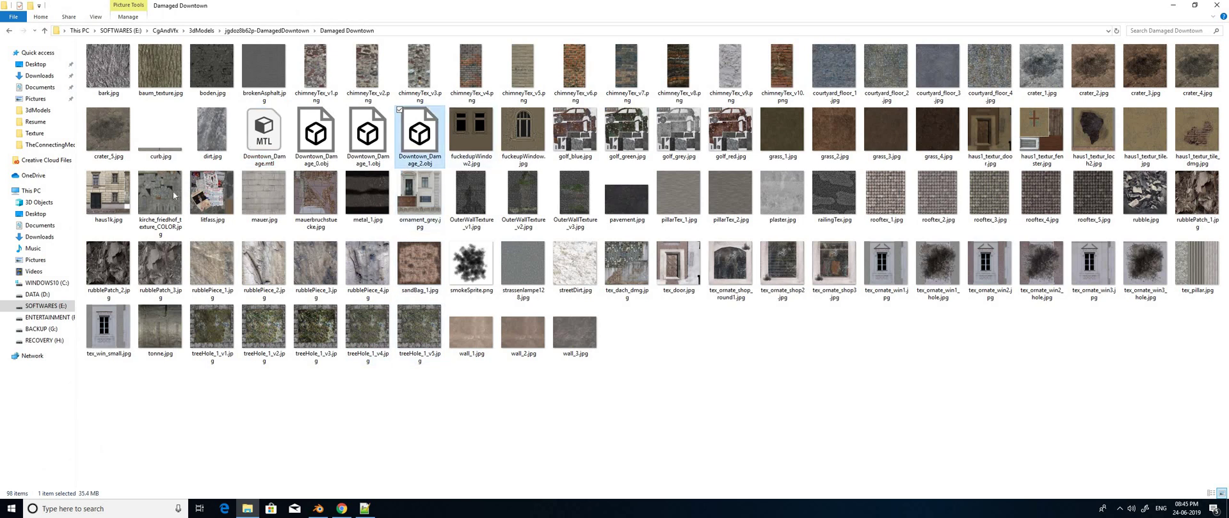
right_click(416, 127)
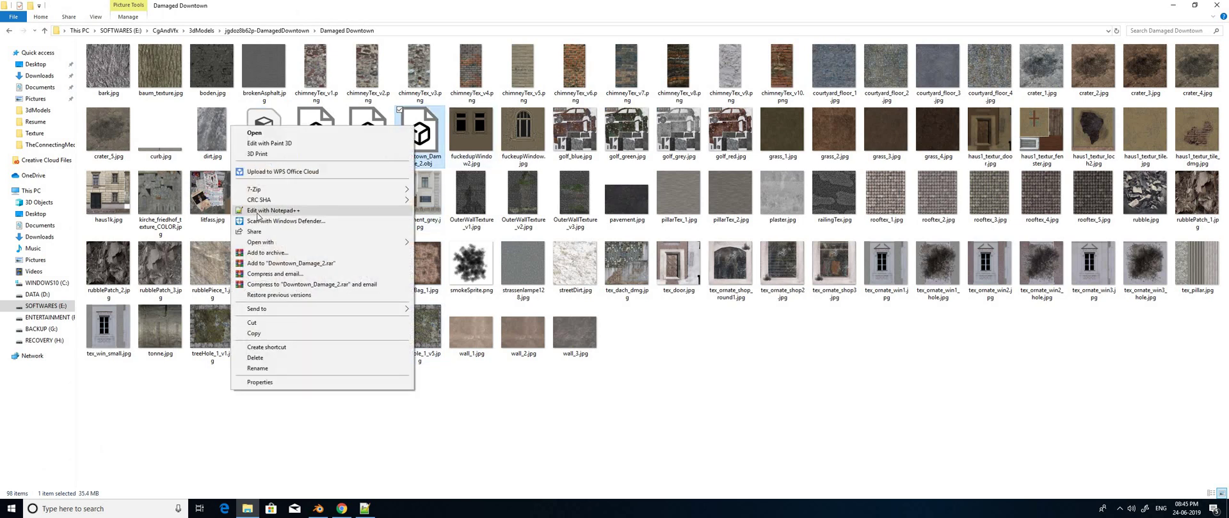
left_click(270, 213)
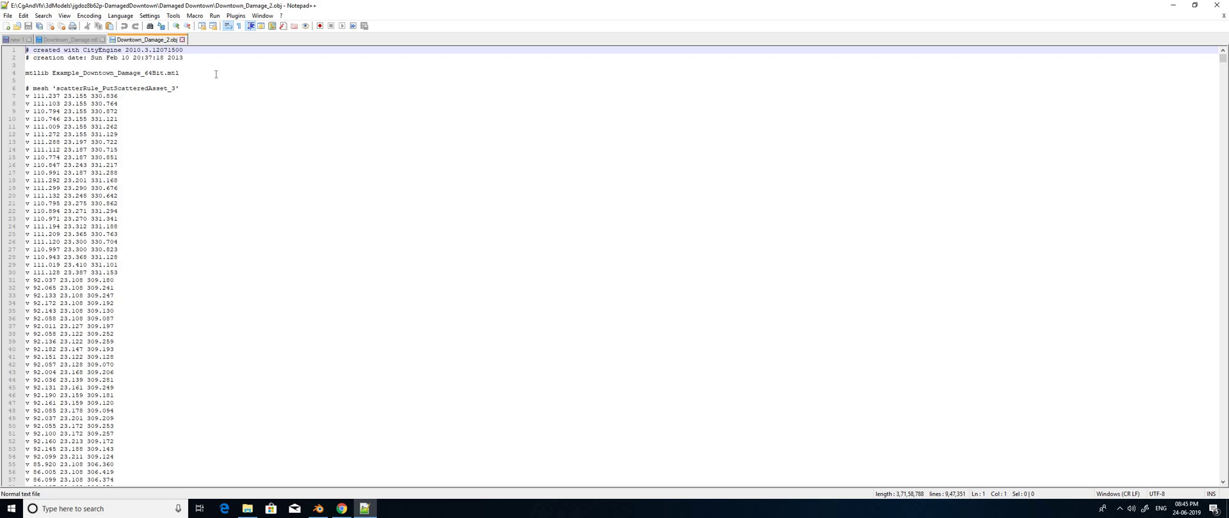
Step: Copy the name Example_Downtown_Damage_64Bit from the OBJ's mtllib line on line 4
left_click(52, 73)
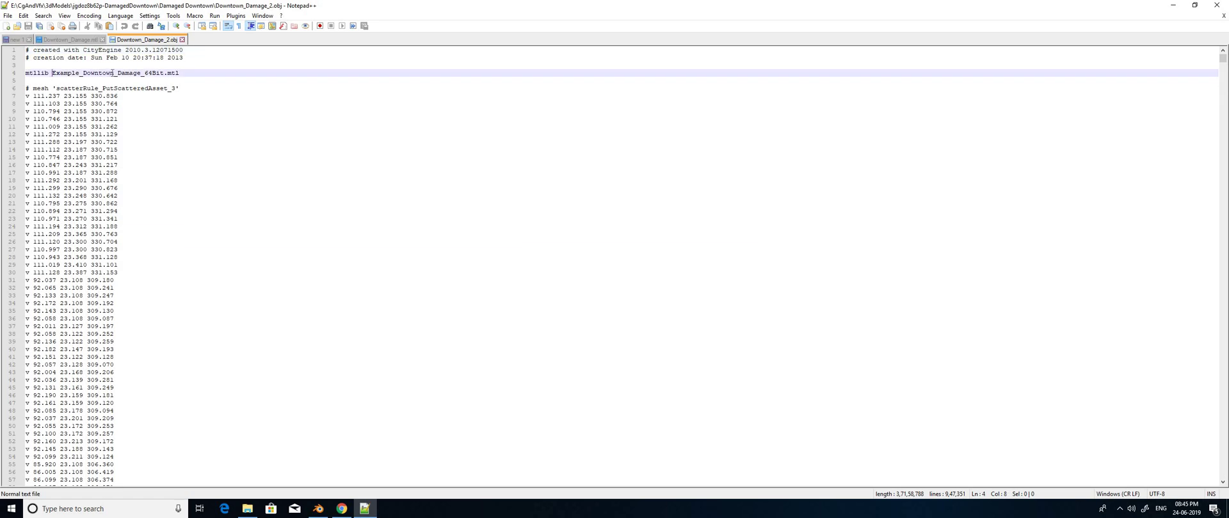
key("shift+Right")
key("shift+Right")
key("shift+Right")
key("shift+Right")
key("shift+Right")
key("shift+Right")
key("shift+Right")
key("shift+Right")
key("shift+Right")
key("shift+Right")
key("shift+Right")
key("shift+Right")
key("shift+Right")
key("shift+Right")
key("shift+Right")
key("shift+Right")
key("shift+Right")
key("shift+Right")
key("shift+Right")
key("shift+Right")
key("shift+Right")
key("shift+Right")
key("shift+Right")
key("shift+Right")
key("shift+Right")
key("shift+Right")
key("shift+Right")
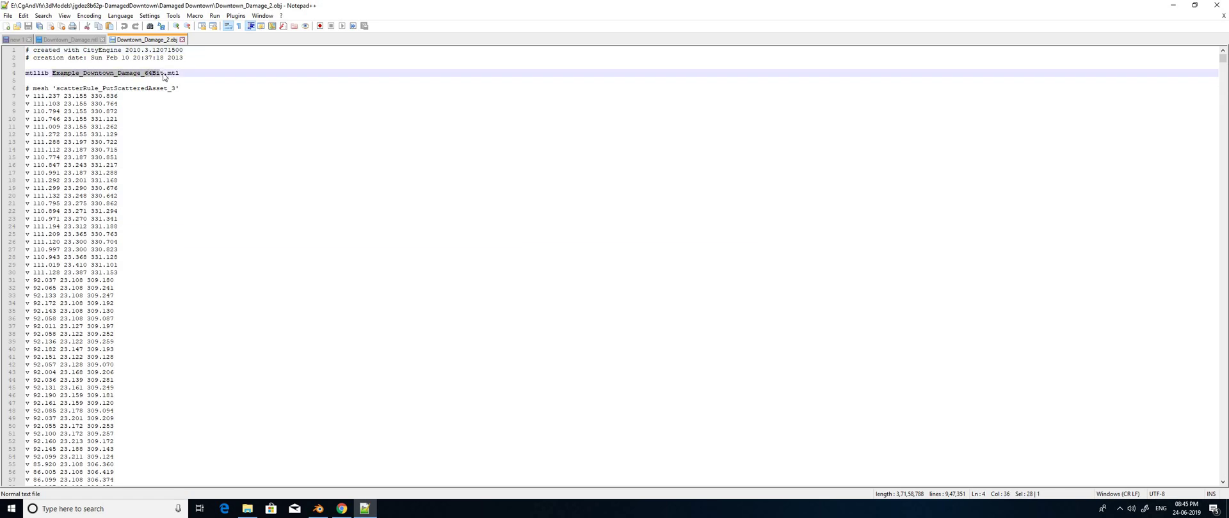
right_click(146, 76)
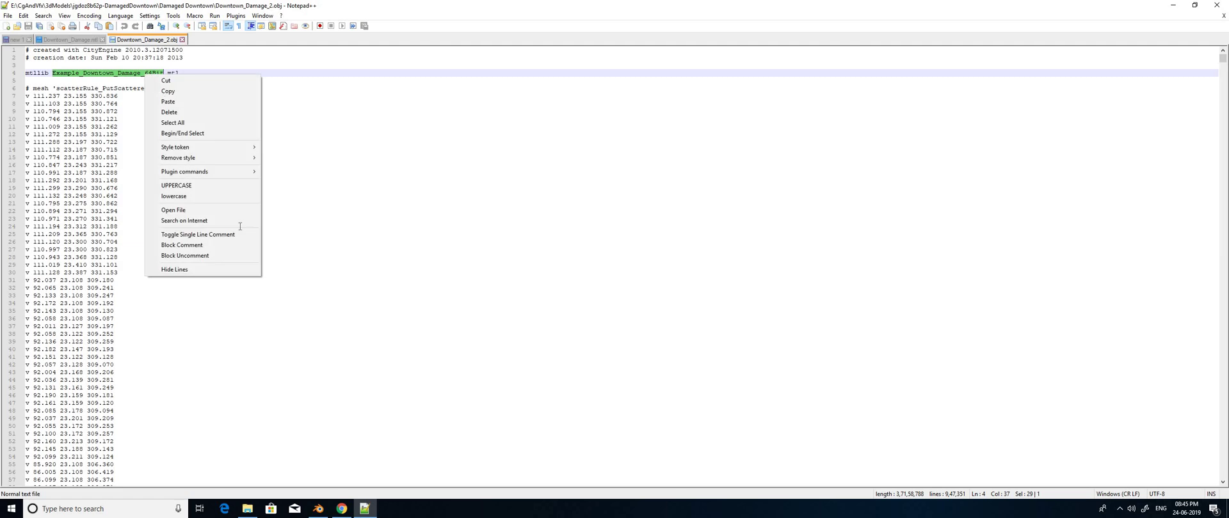
left_click(168, 91)
left_click(247, 509)
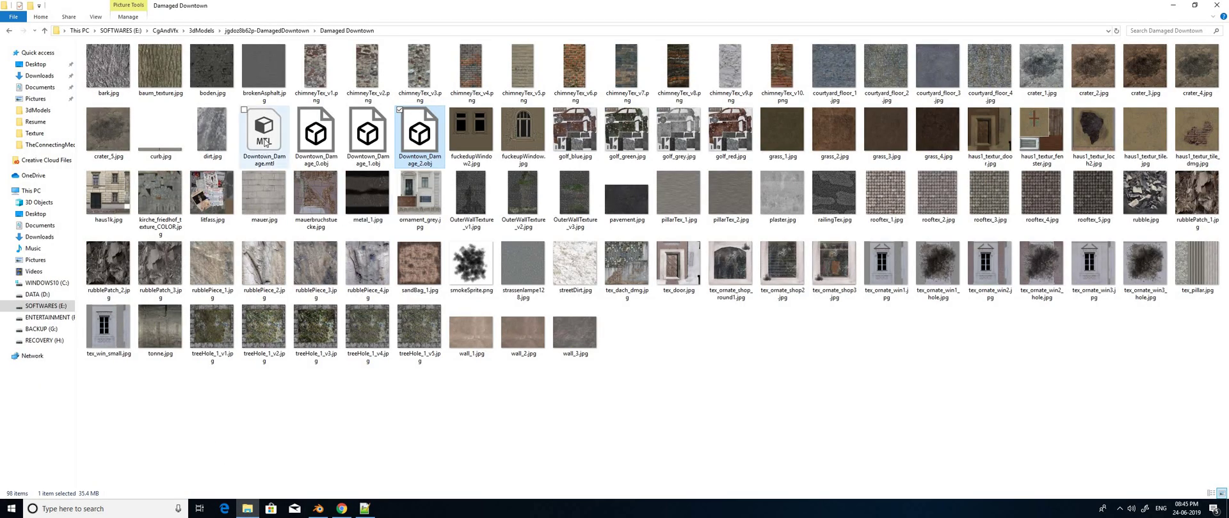
Step: Make a backup copy of Downtown_Damage.mtl in the same folder
left_click(269, 138)
right_click_drag(269, 138, 702, 365)
key("Down")
key("Down")
key("Down")
key("Down")
key("Down")
key("Down")
key("Down")
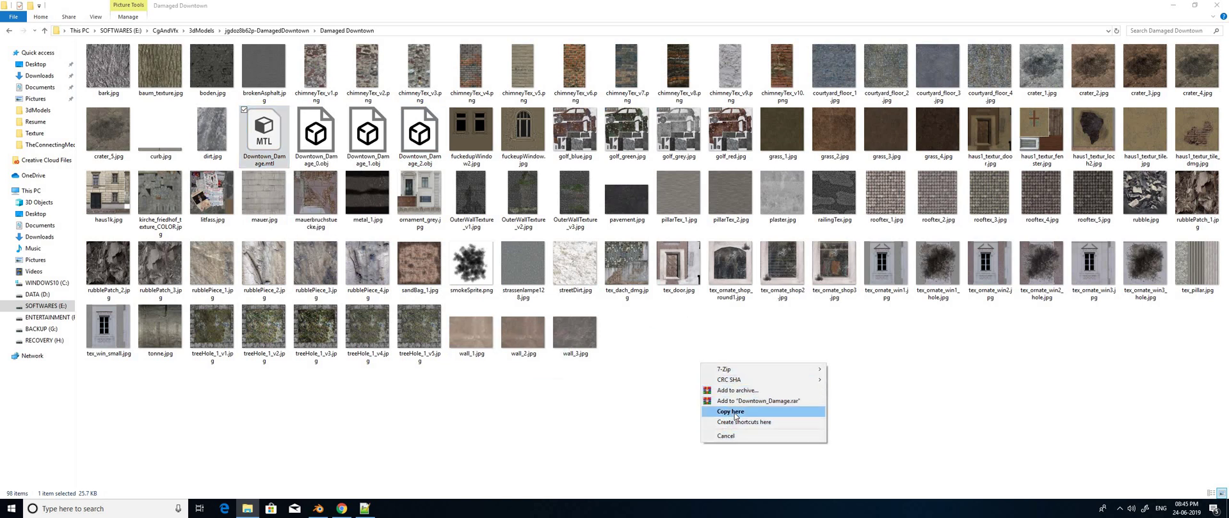
left_click(735, 417)
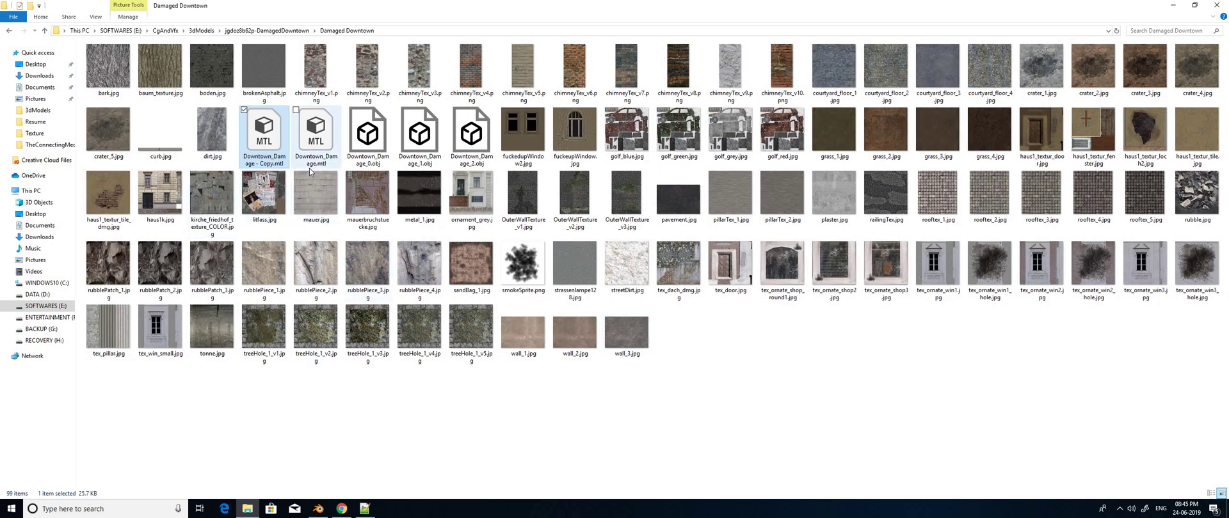
Step: Rename the original Downtown_Damage.mtl to Example_Downtown_Damage_64Bit.mtl
left_click(311, 165)
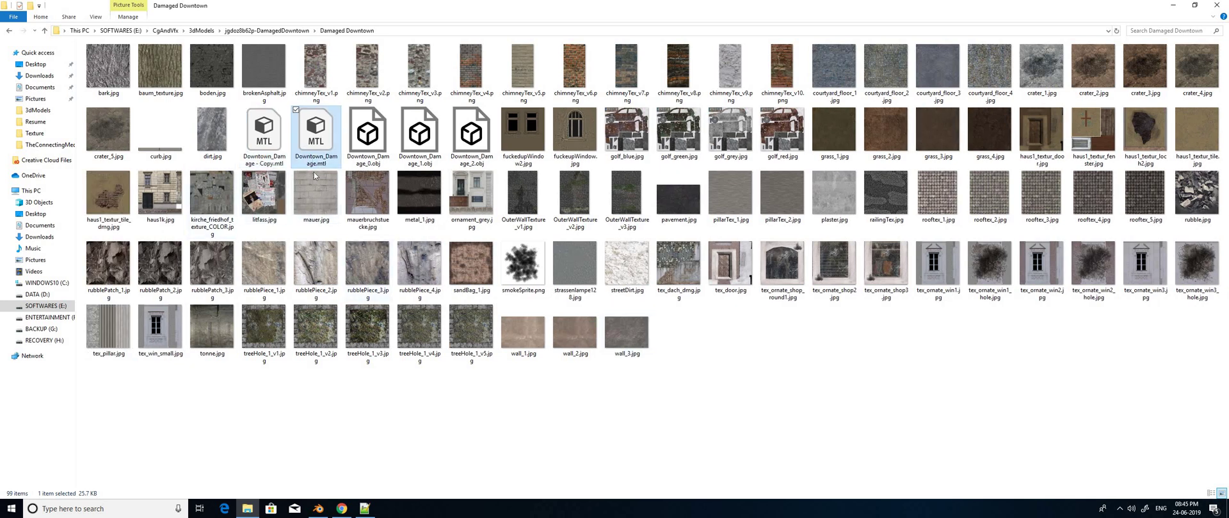
key("F2")
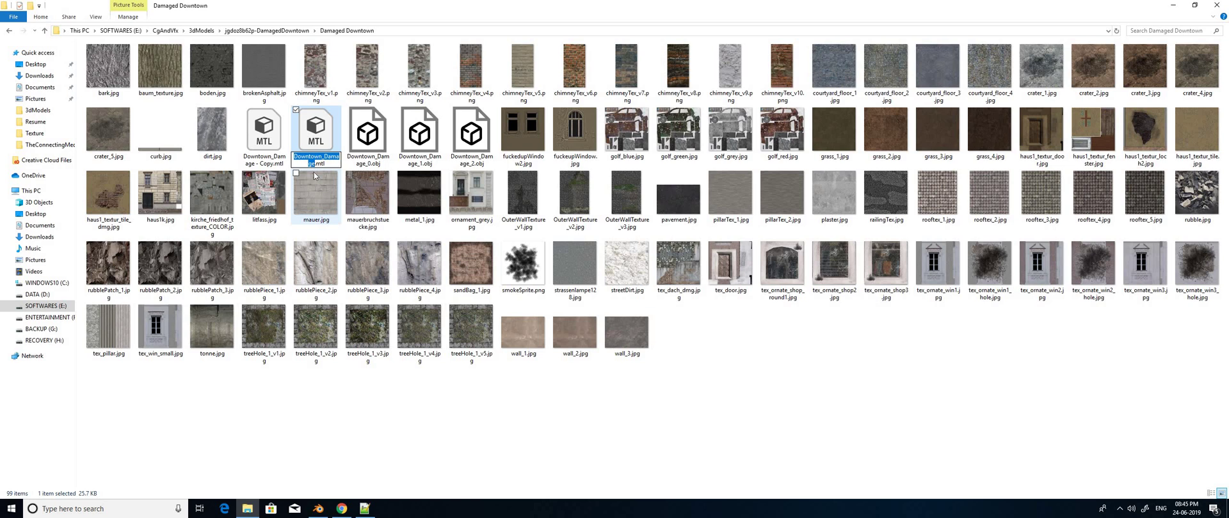
key("ctrl+v")
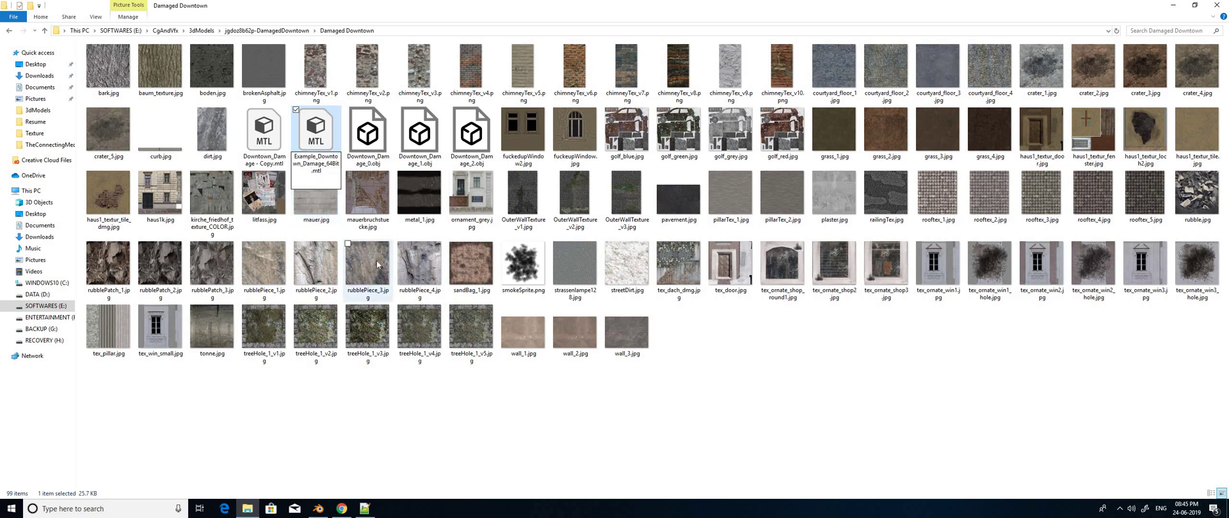
key("Return")
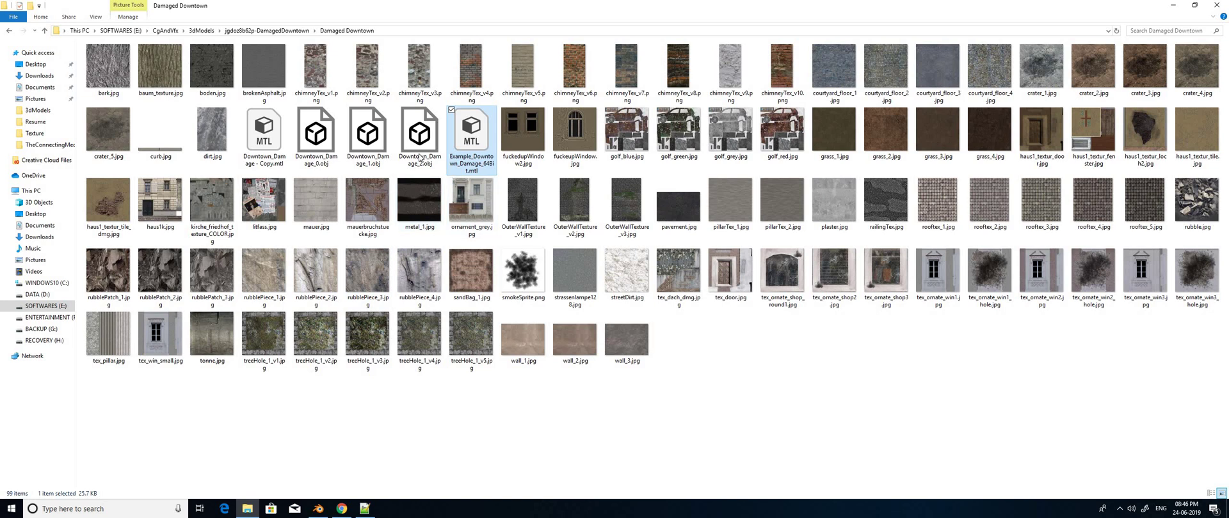
key("shift+F10")
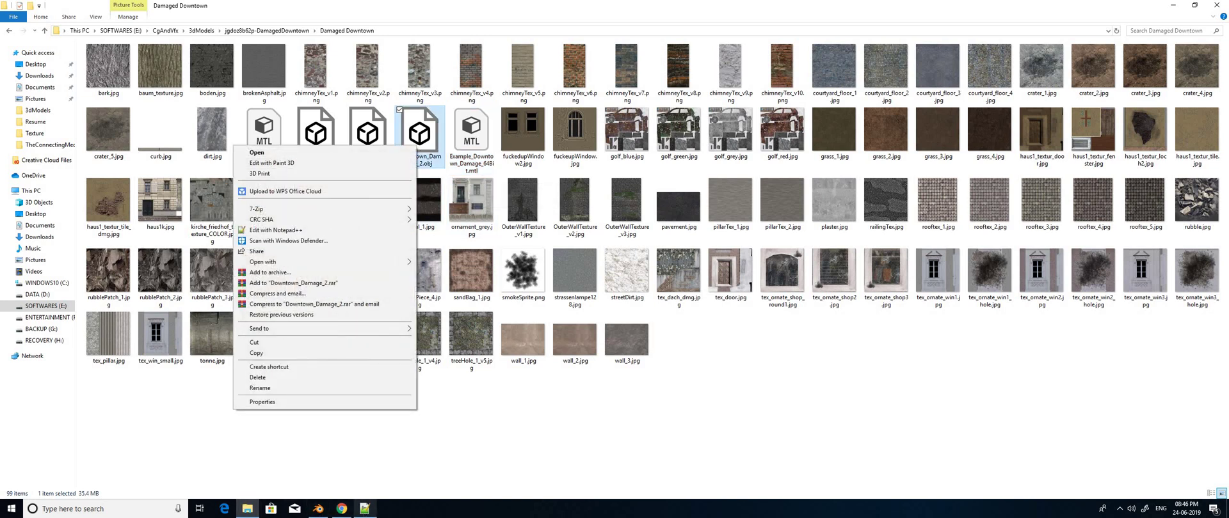
Step: Open Downtown_Damage_2.obj in Notepad++ and highlight the Example_Downtown_Damage_64Bit.mtl name on line 4
key("n")
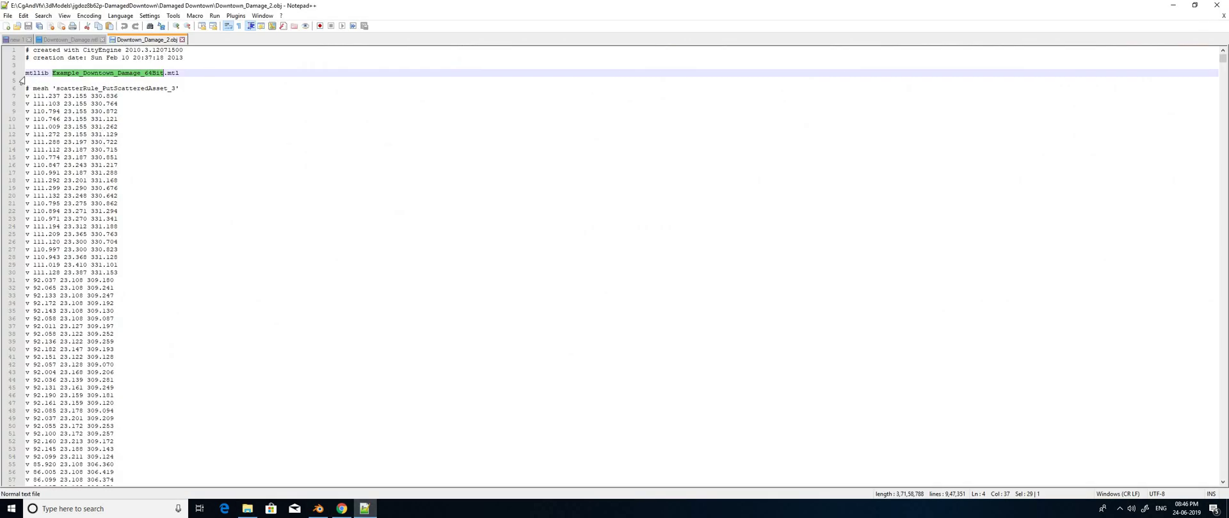
key("Down")
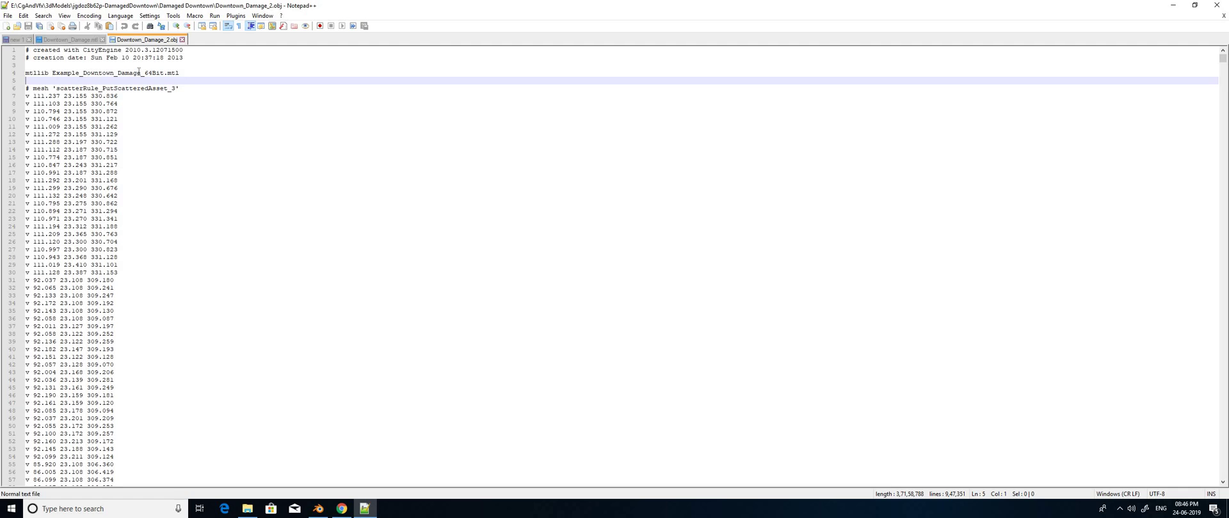
left_click_drag(52, 72, 183, 71)
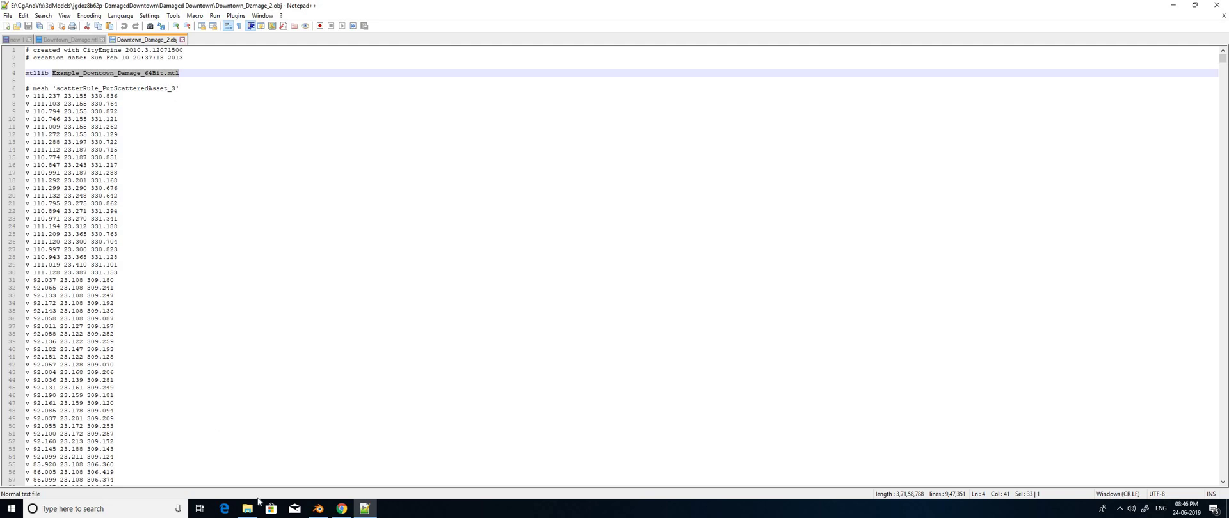
Step: Select Example_Downtown_Damage_64Bit.mtl in the Damaged Downtown folder, then return to Blender
left_click(243, 512)
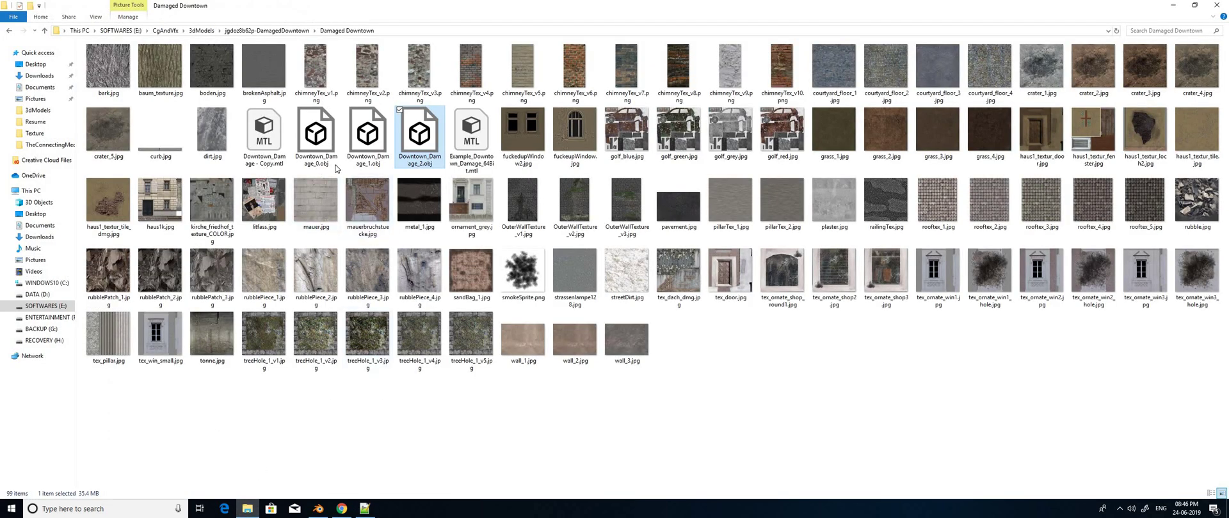
left_click(463, 166)
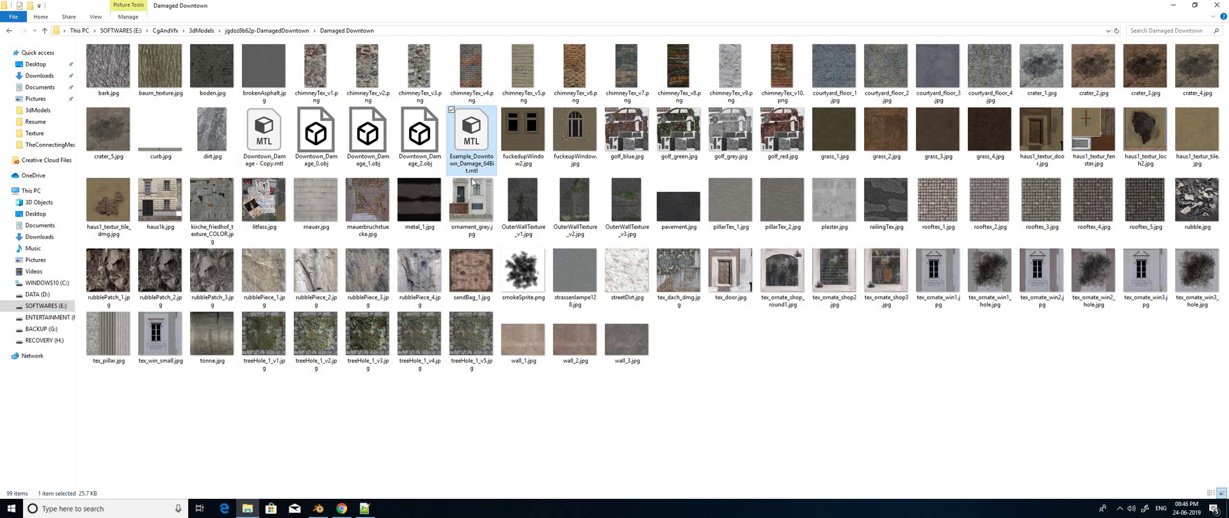
left_click(323, 510)
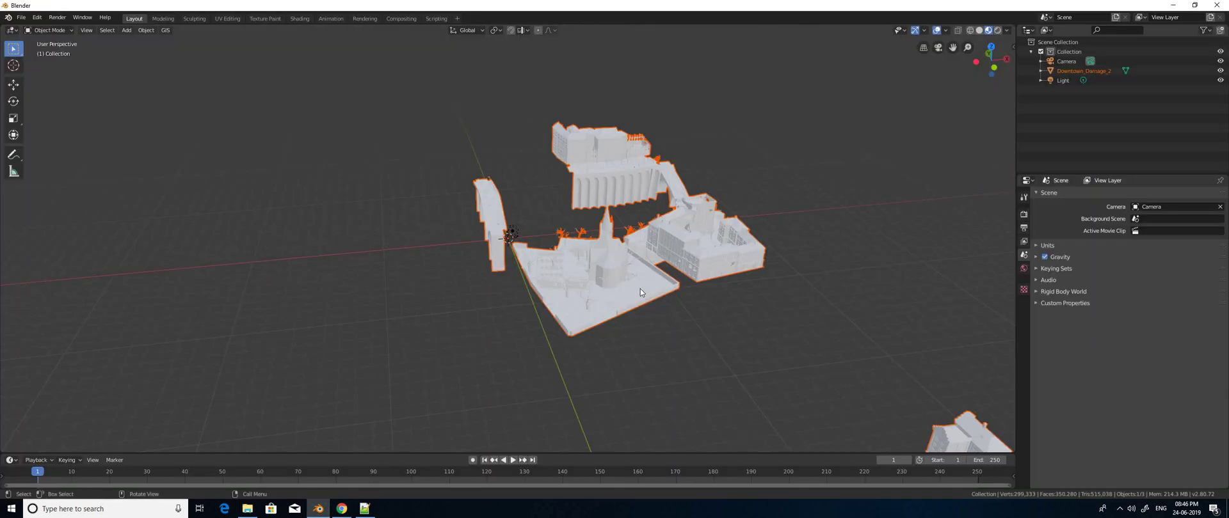
Step: Deselect all, then select and delete the Downtown_Damage_2 model, leaving camera and light
key("alt+a")
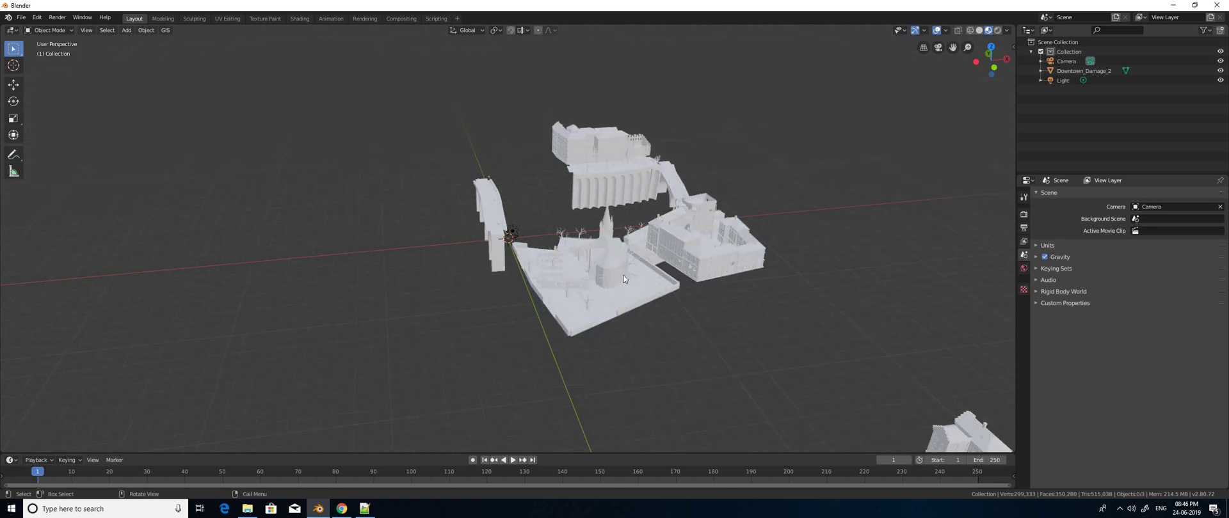
left_click(624, 279)
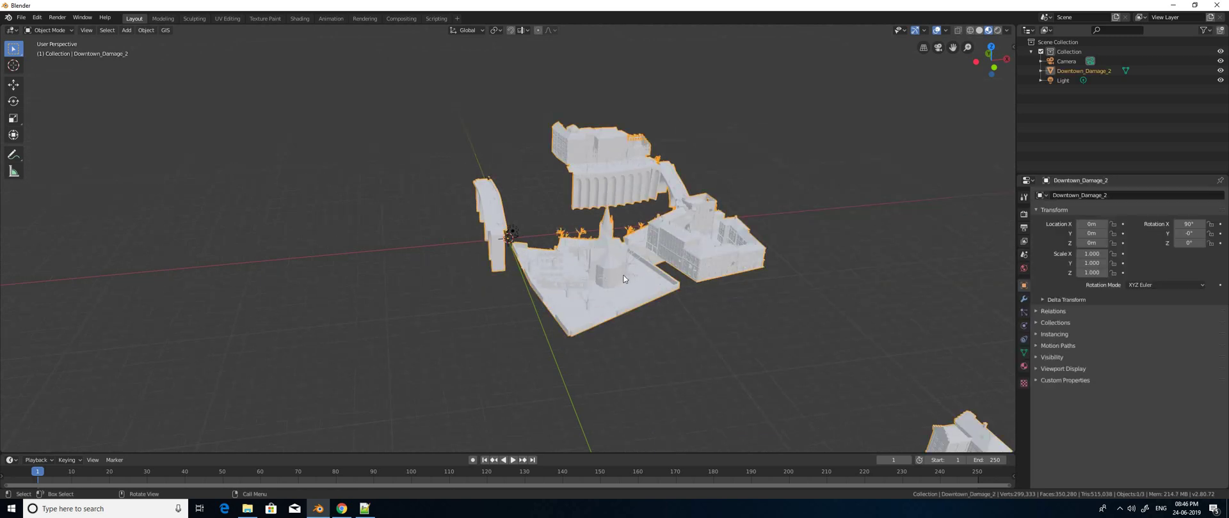
key("x")
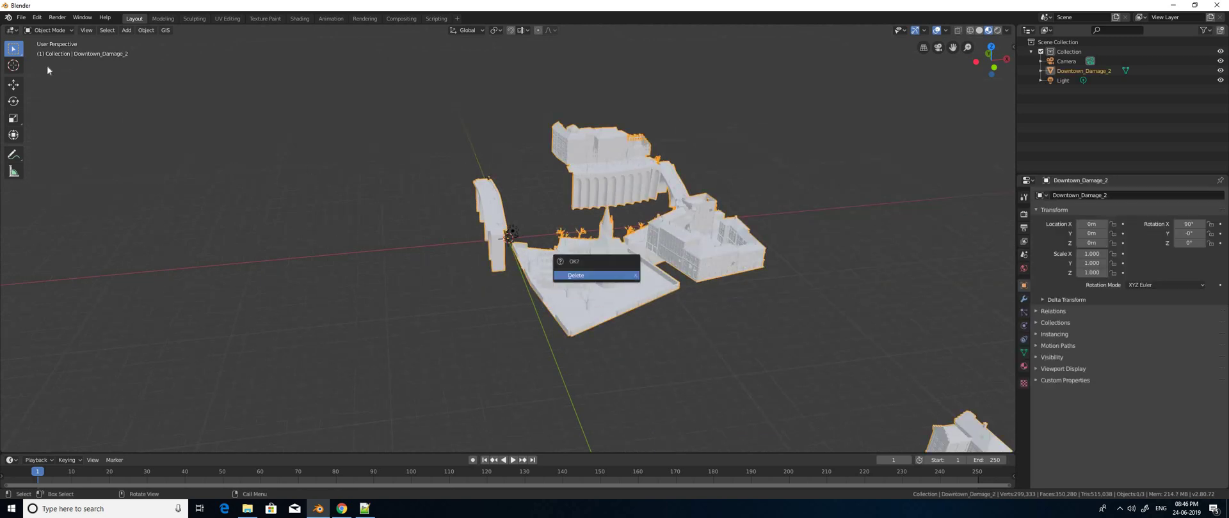
key("Return")
Step: Import Downtown_Damage_2.obj through the Wavefront (.obj) importer
left_click(21, 18)
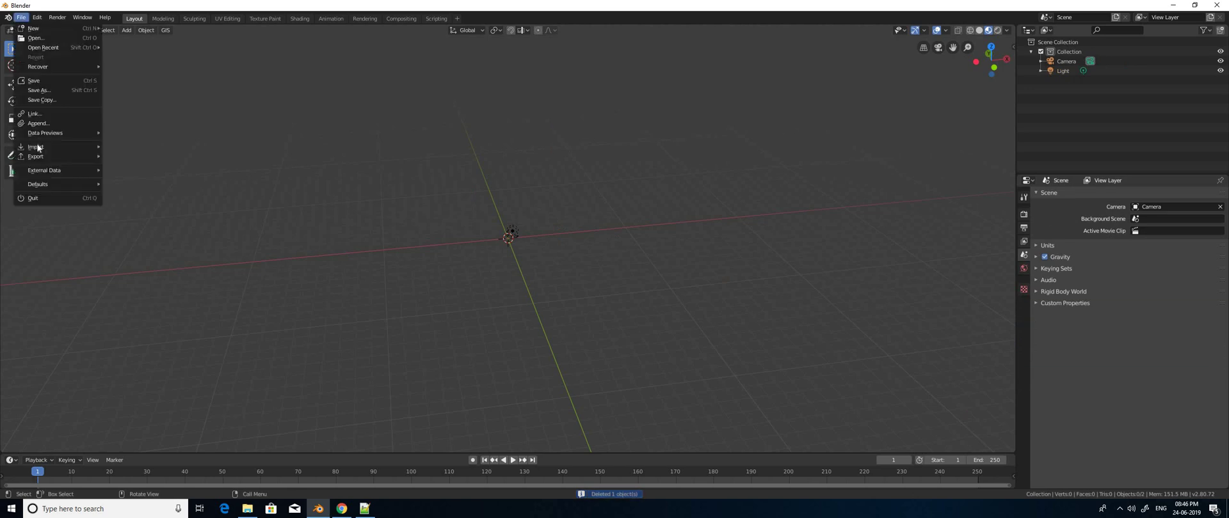
mouse_move(38, 147)
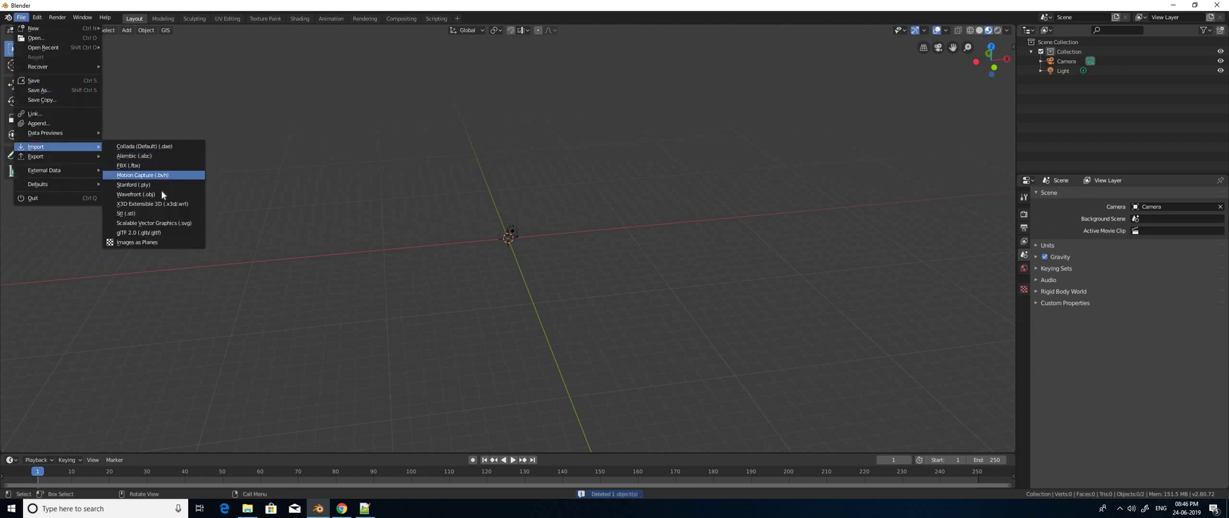
left_click(147, 194)
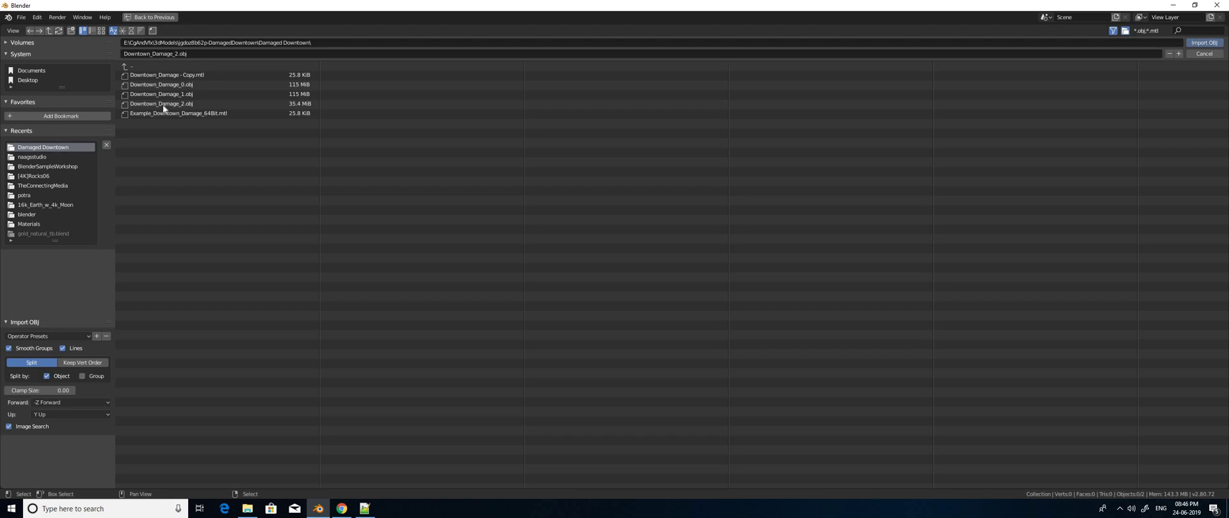
left_click(163, 104)
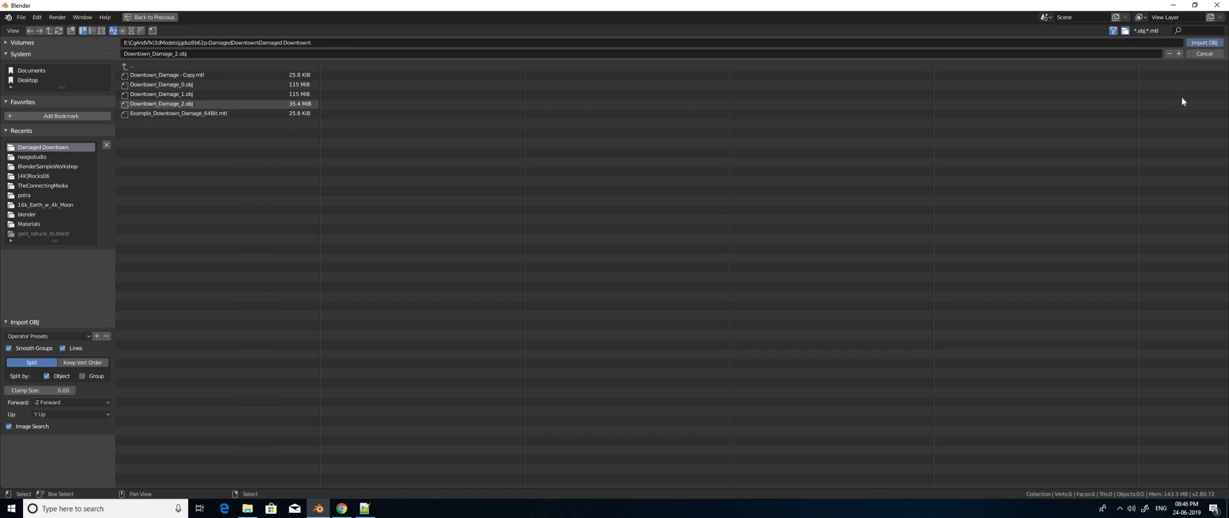
left_click(1198, 41)
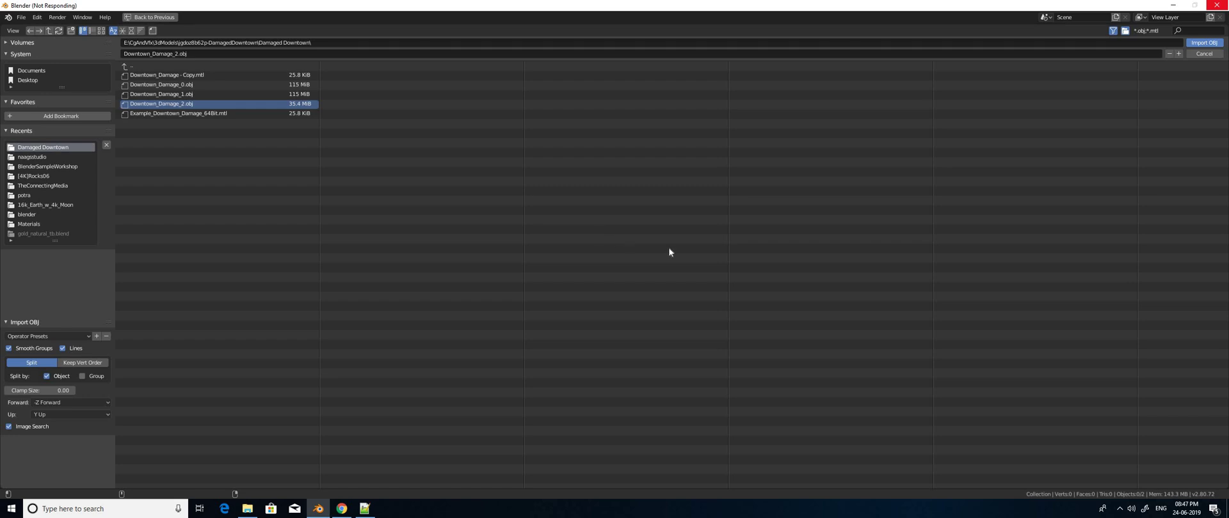
Step: Zoom and orbit around Downtown_Damage_2.001 to view its textured bridge arches and buildings
scroll(640, 264, "up", 5)
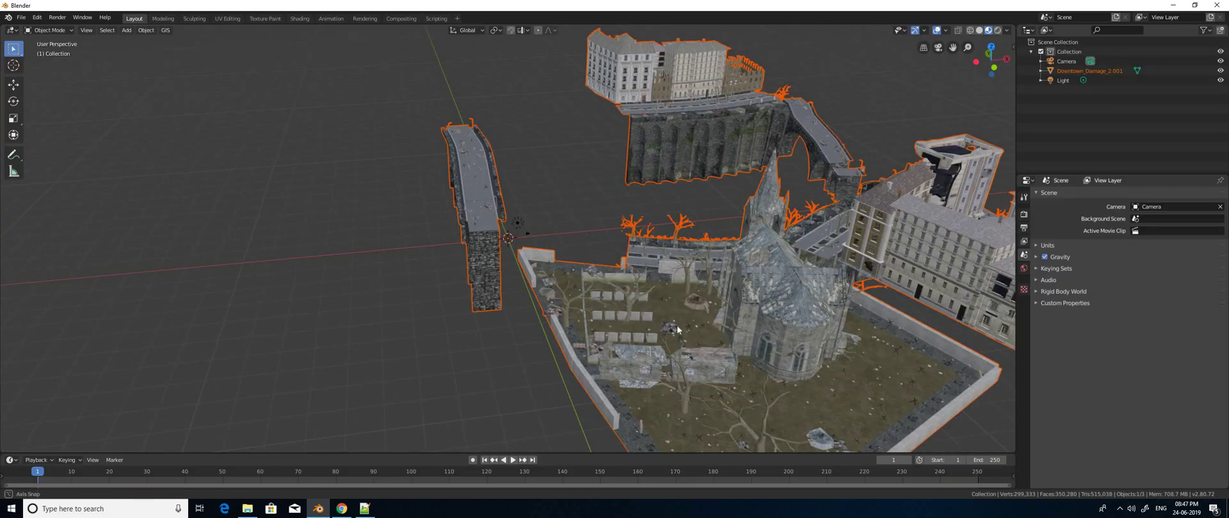
middle_click_drag(677, 325, 630, 335)
scroll(630, 335, "down", 4)
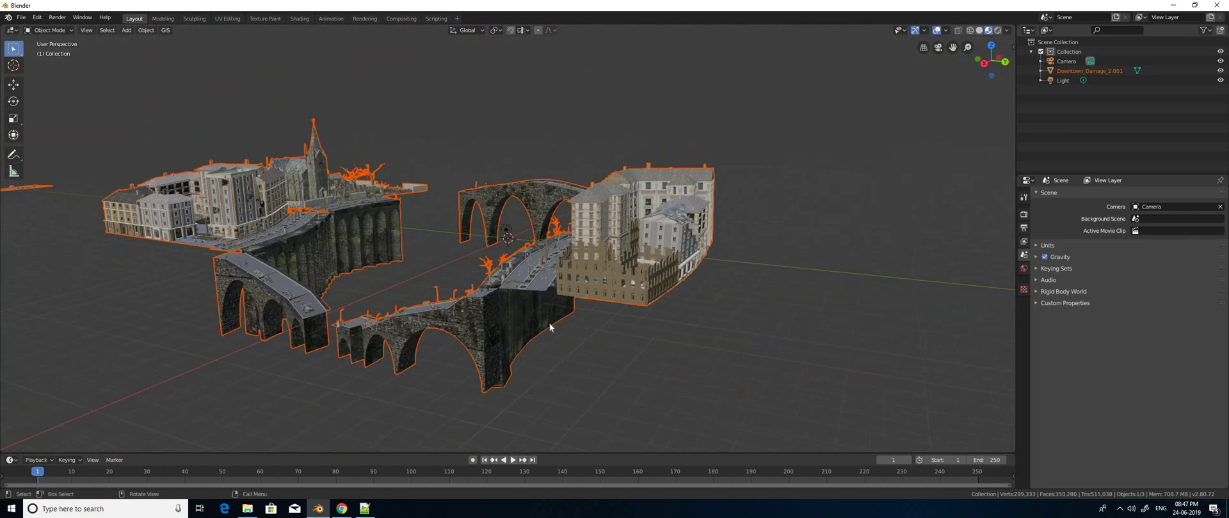